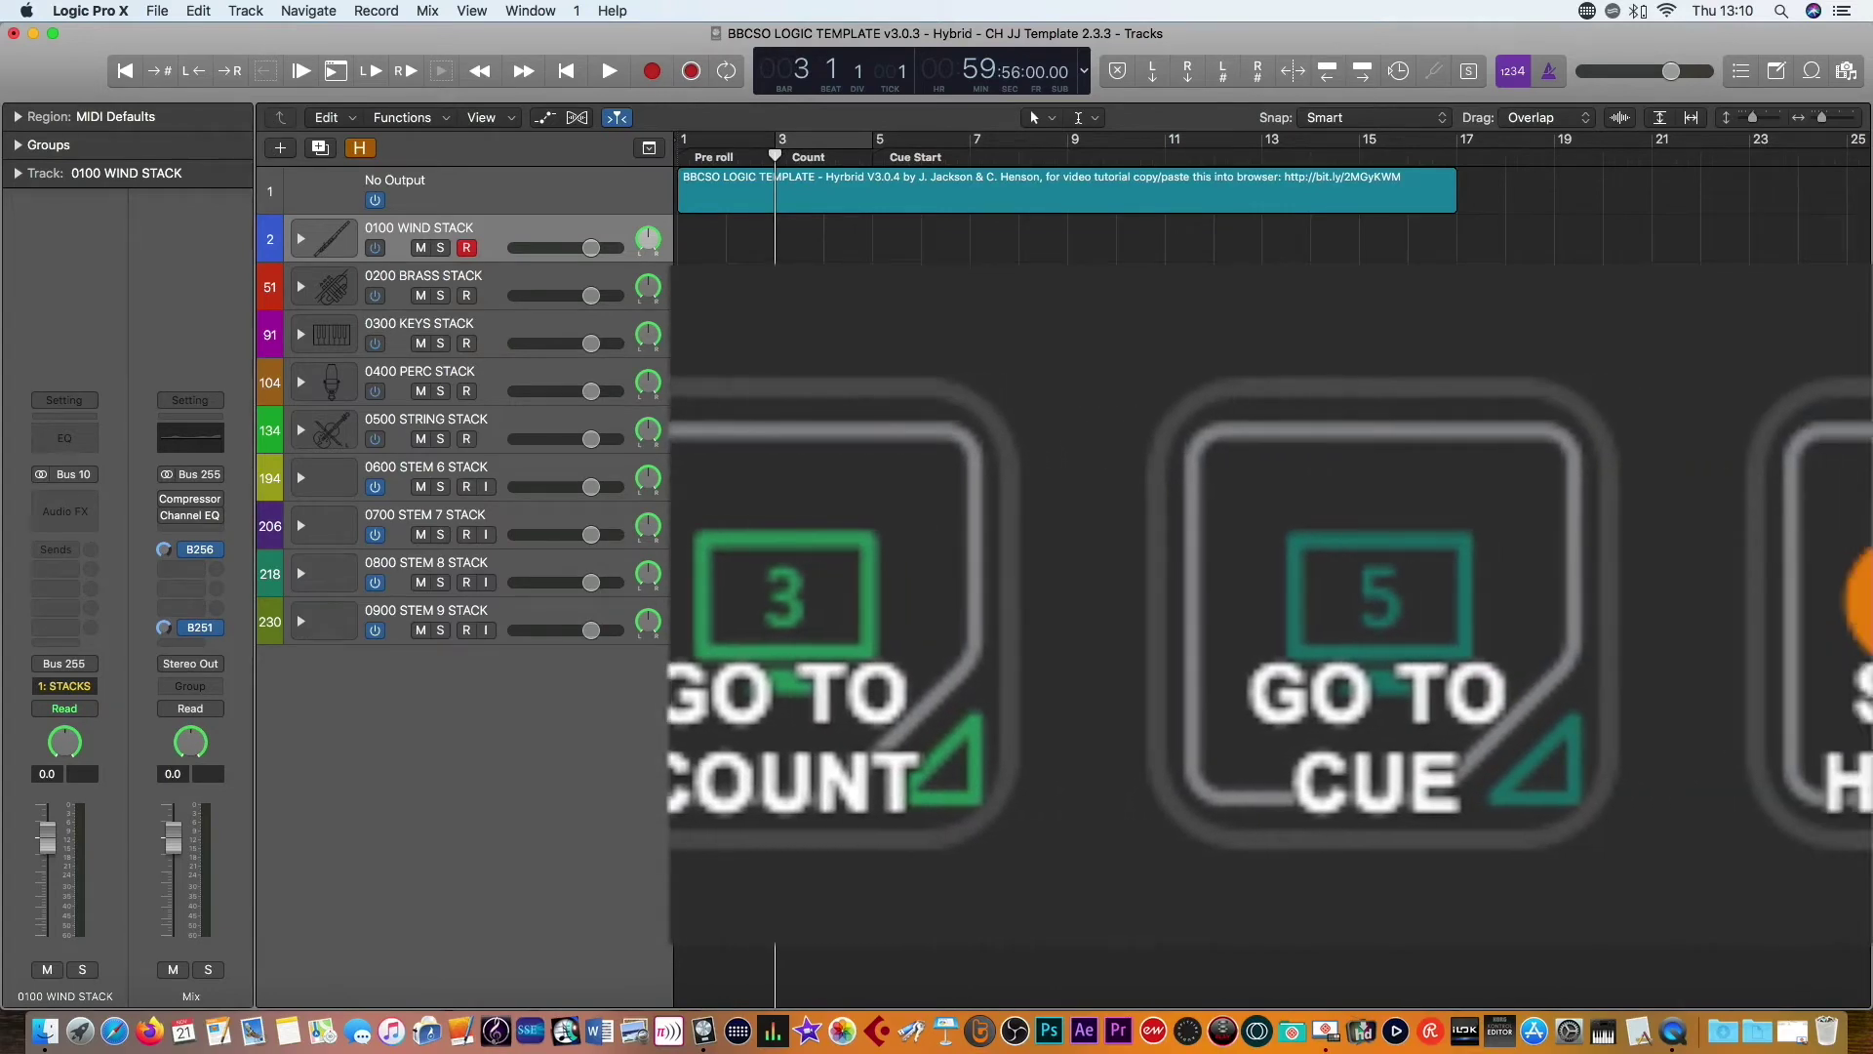
Jump the playhead to the Cue Start marker at bar 5, then expand, collapse and re-expand the 0100 WIND STACK.
key(ctrl+3)
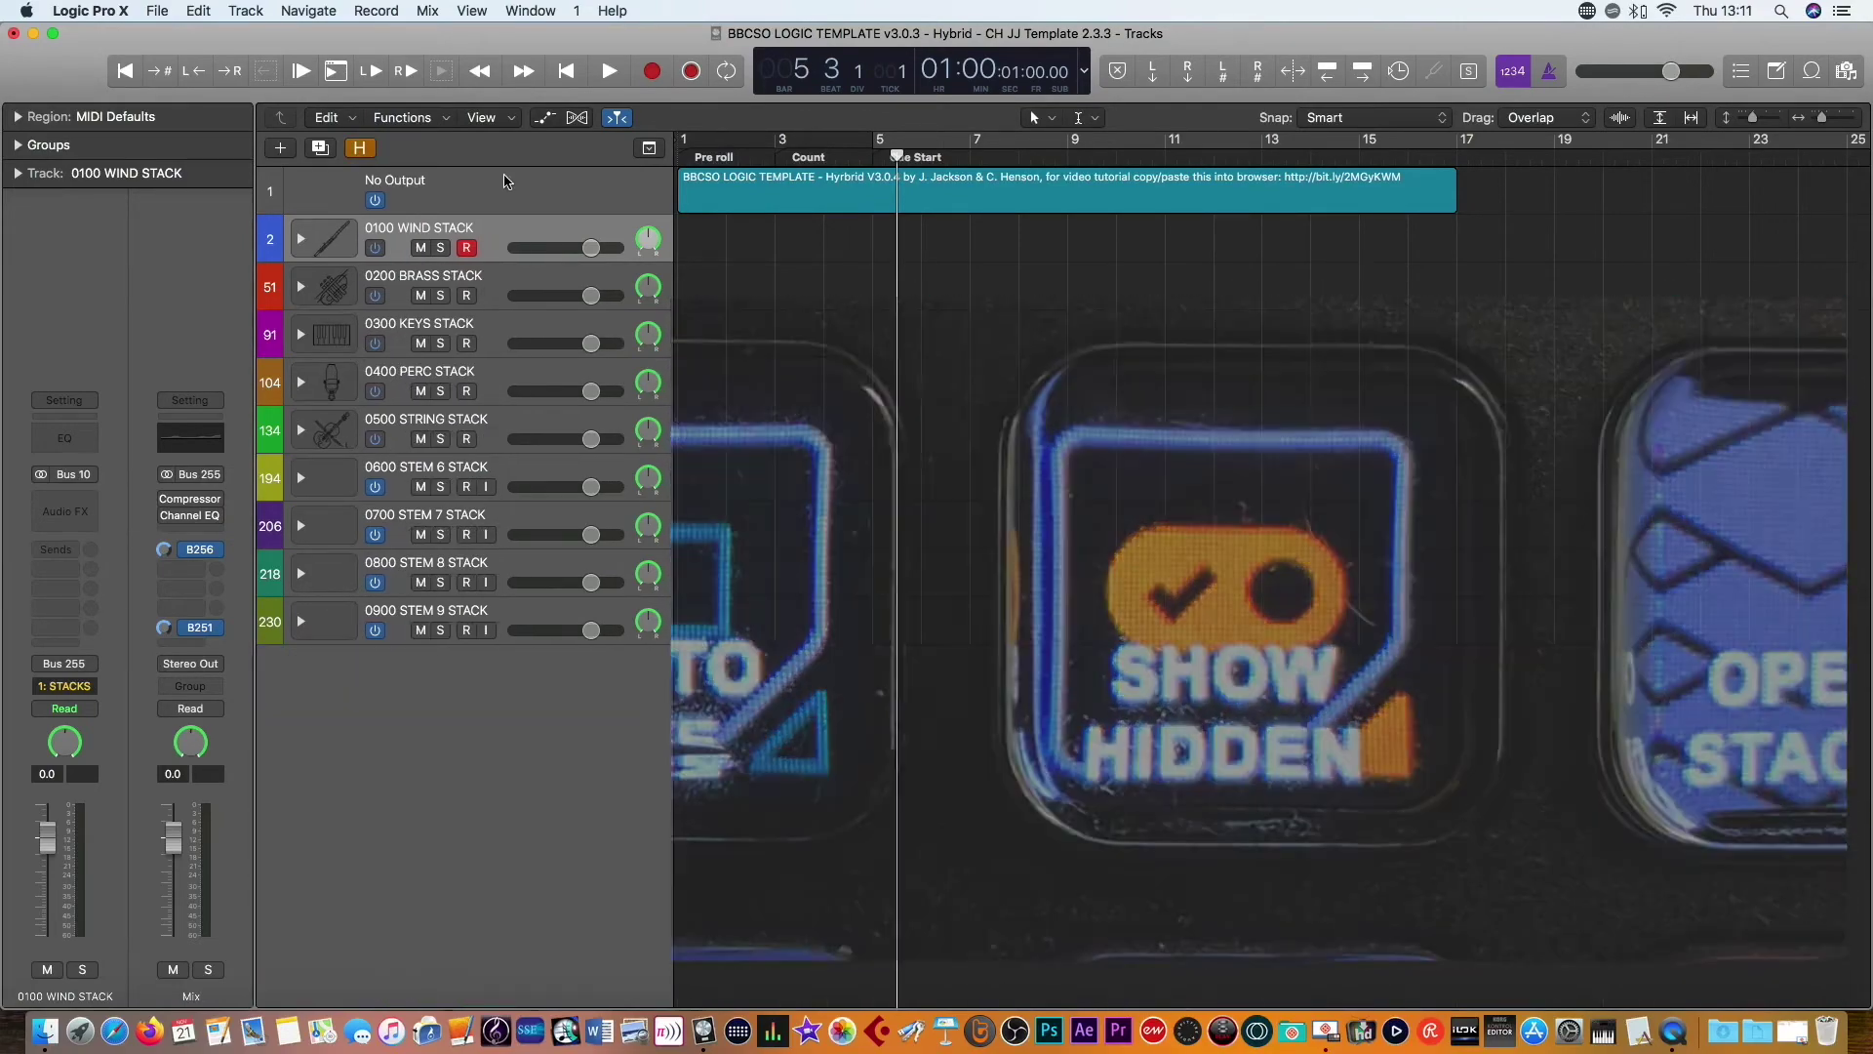
key(ctrl+Down)
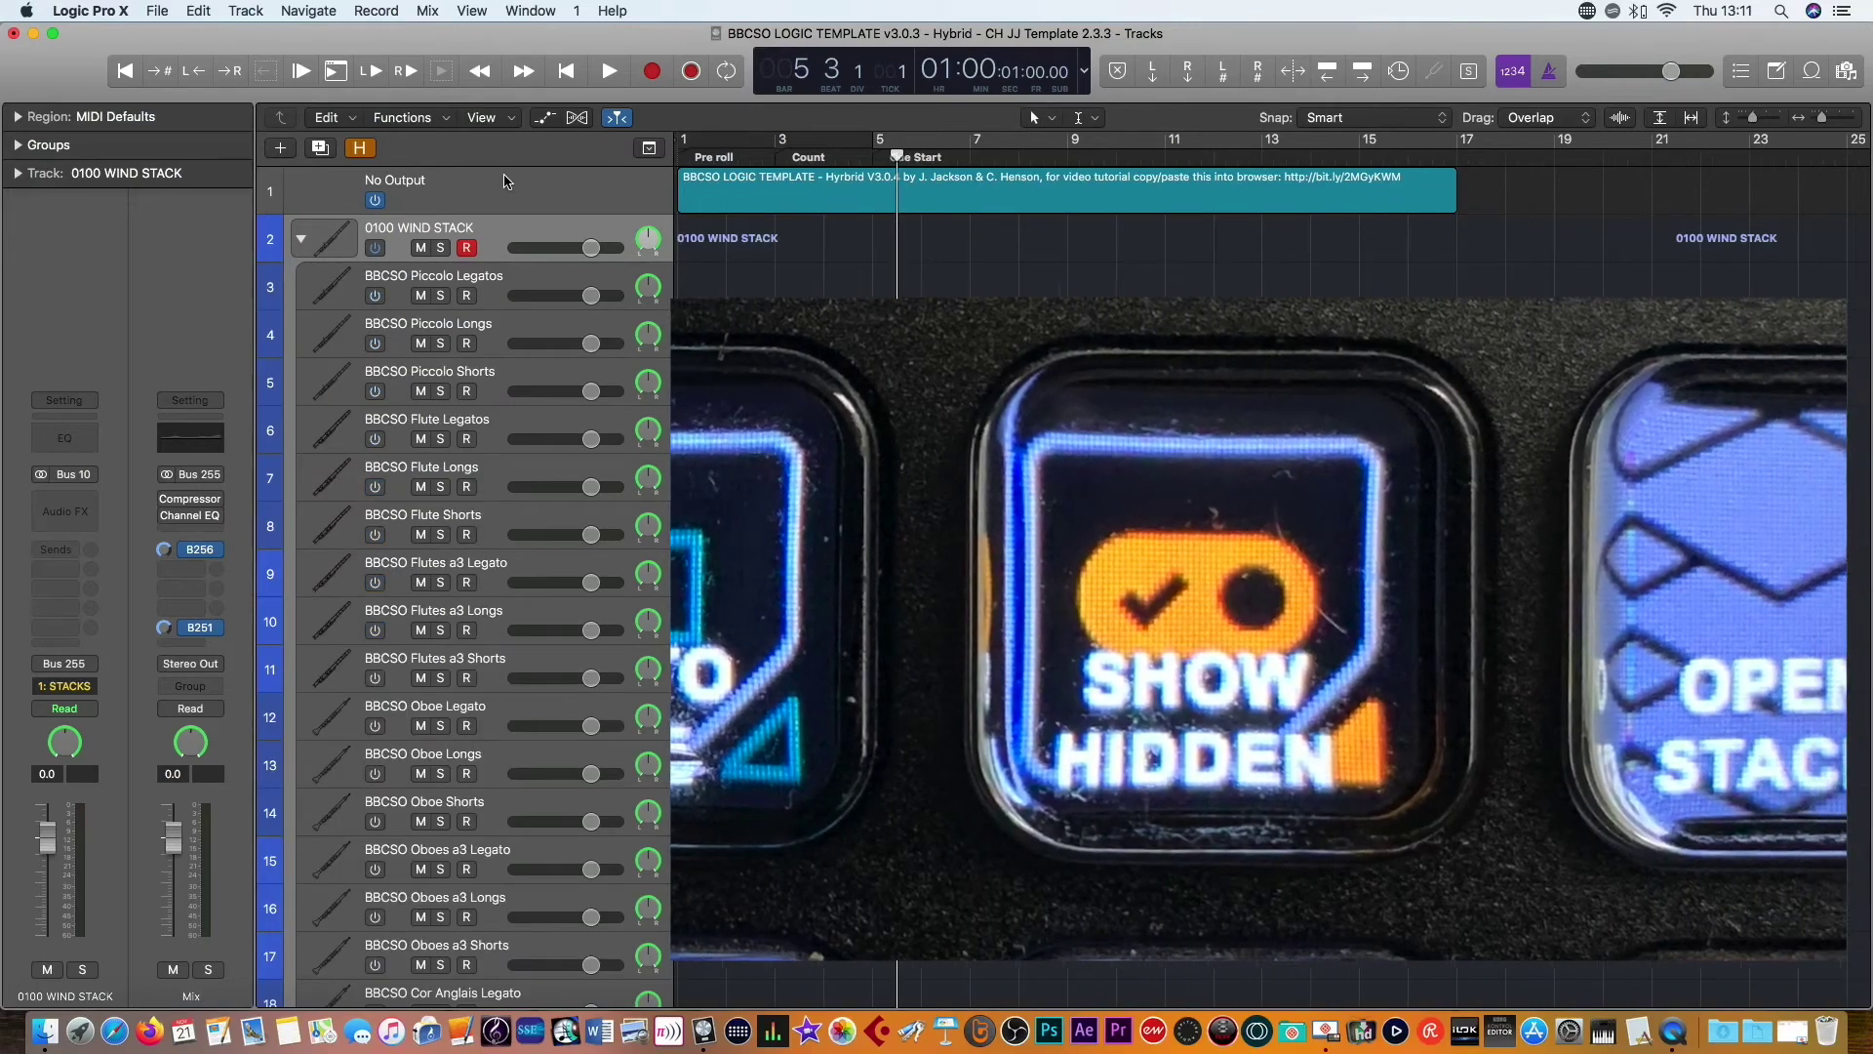
key(ctrl+Up)
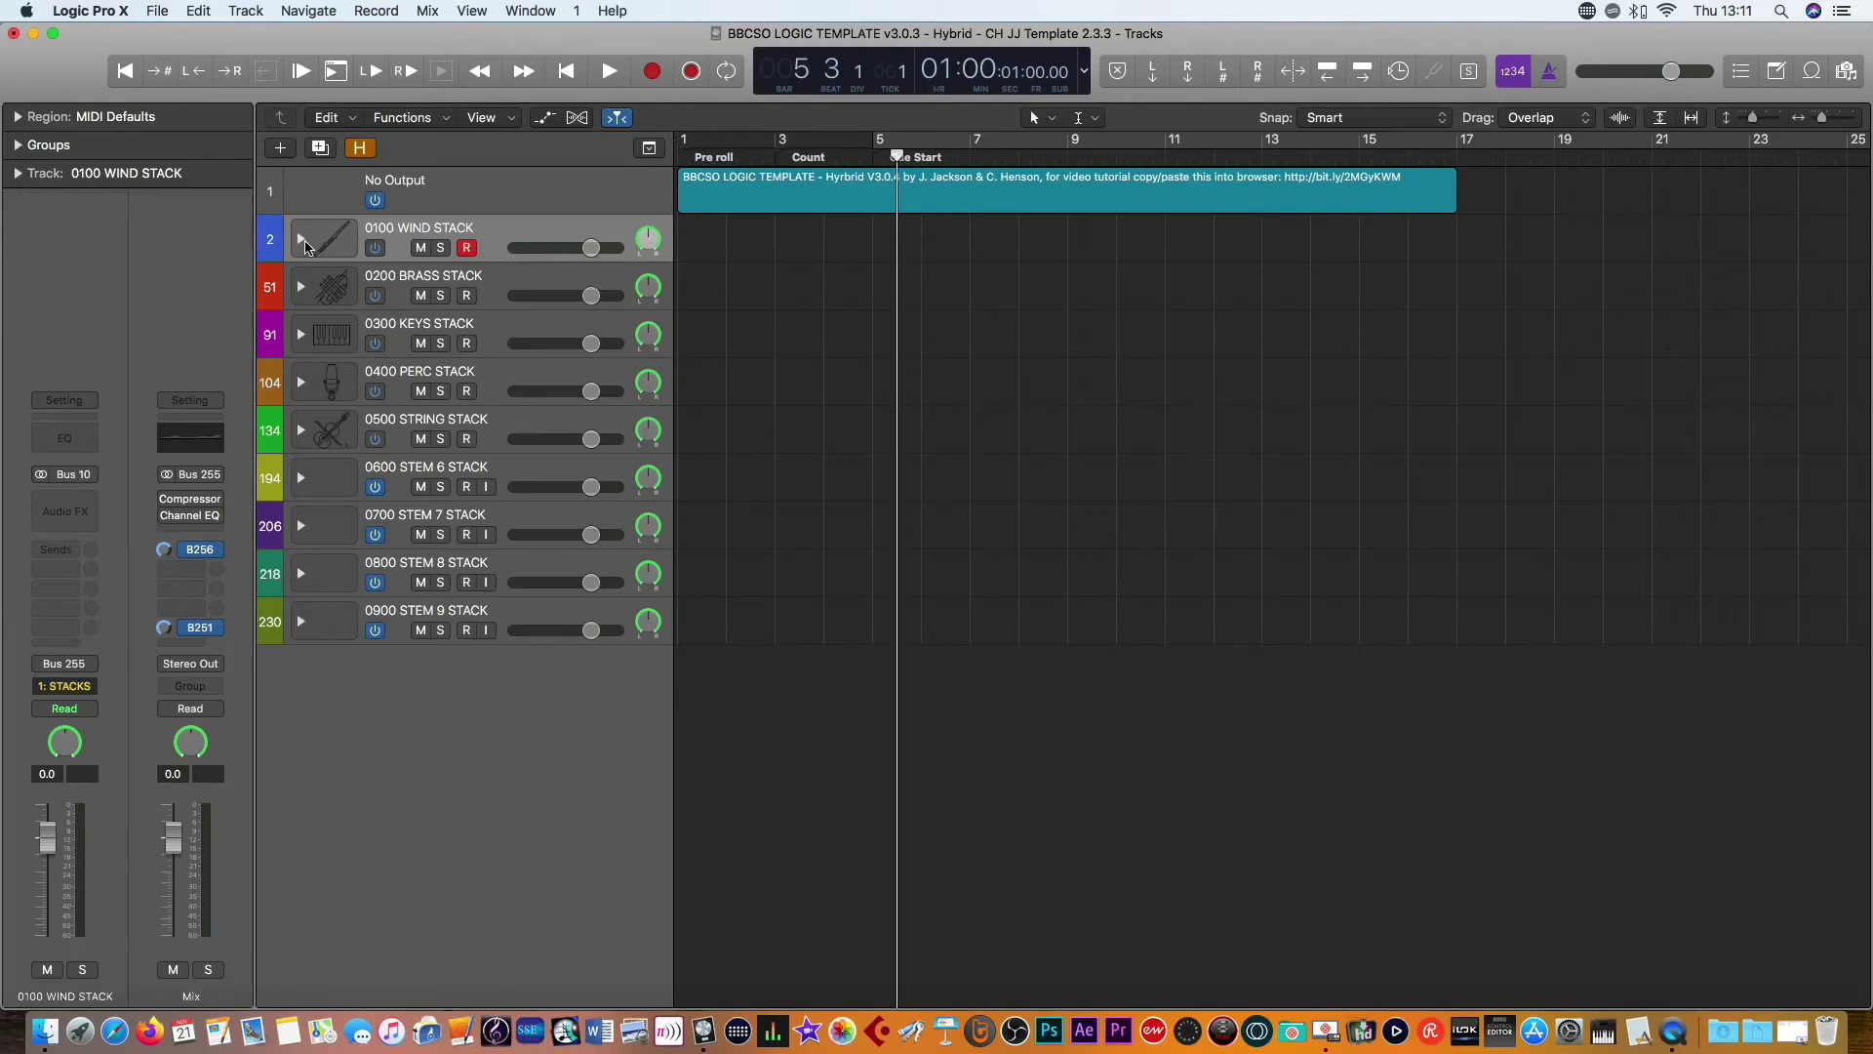
key(ctrl+Down)
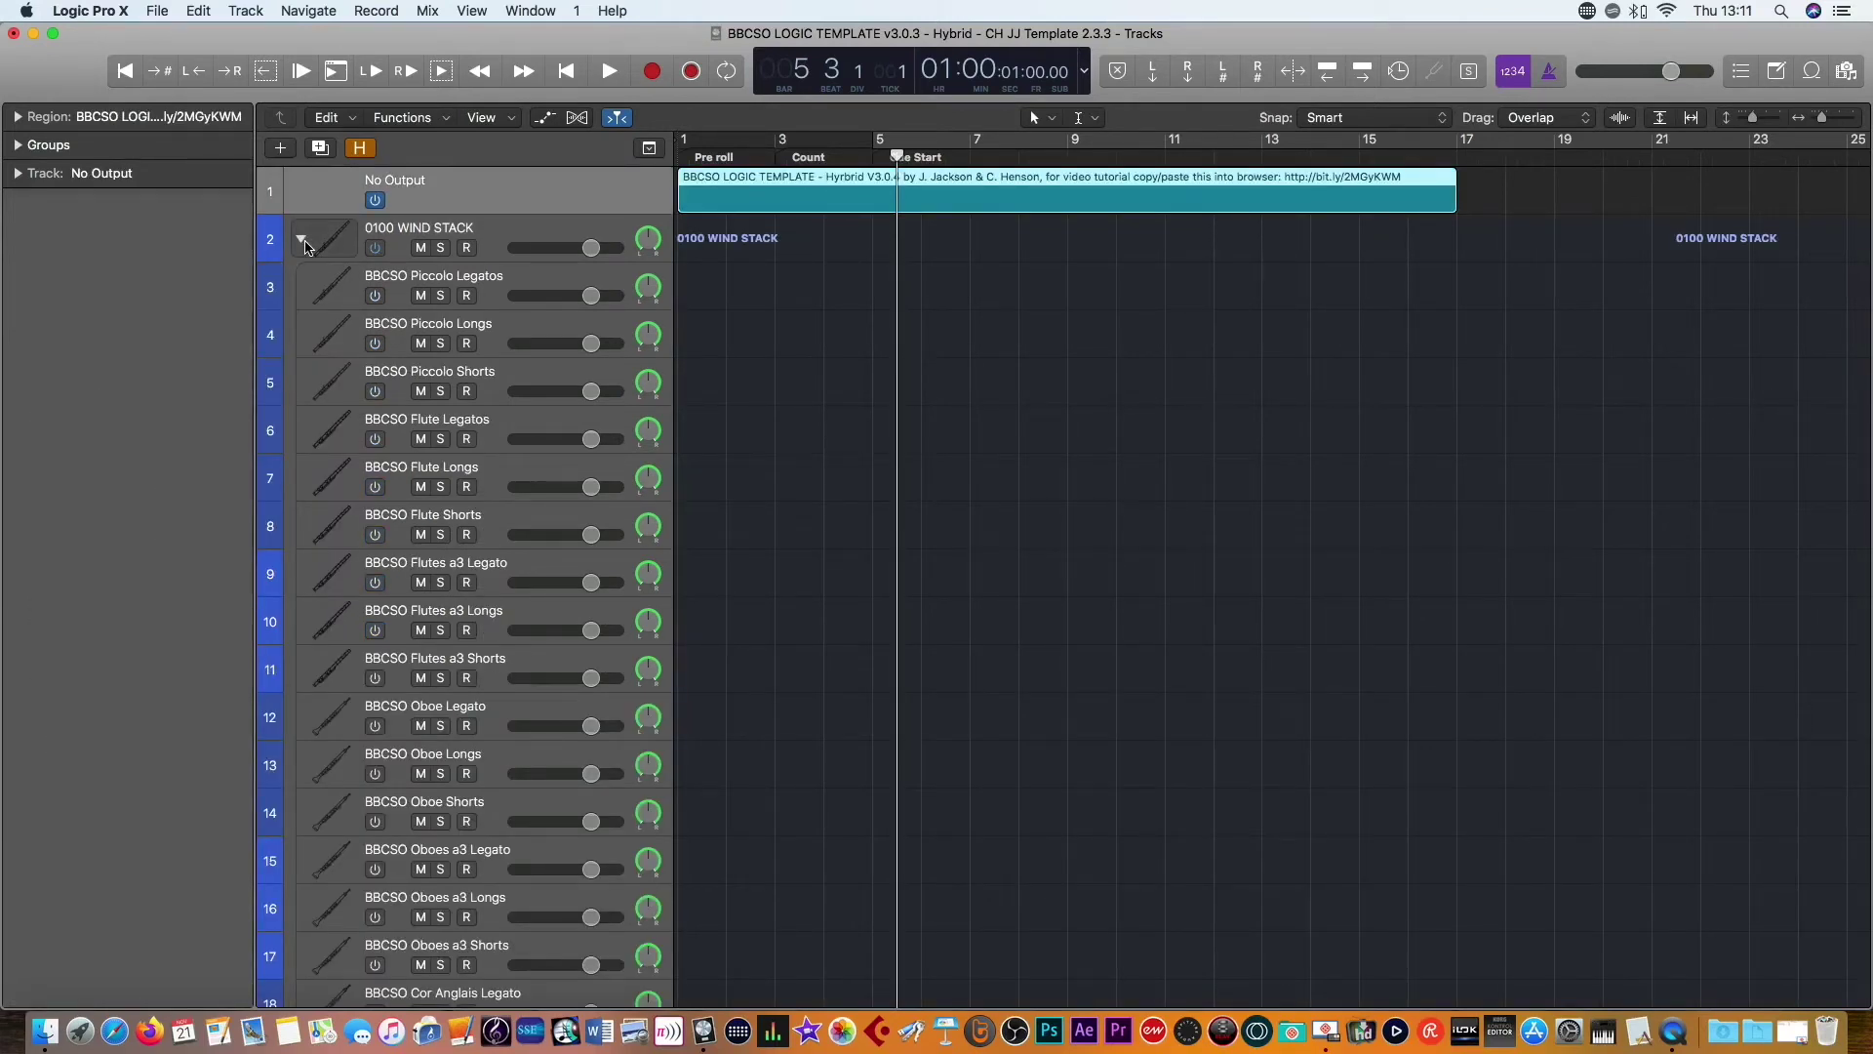
Create an empty MIDI region on the Piccolo Legatos track, then test go-to-end and play-from keys.
click(305, 246)
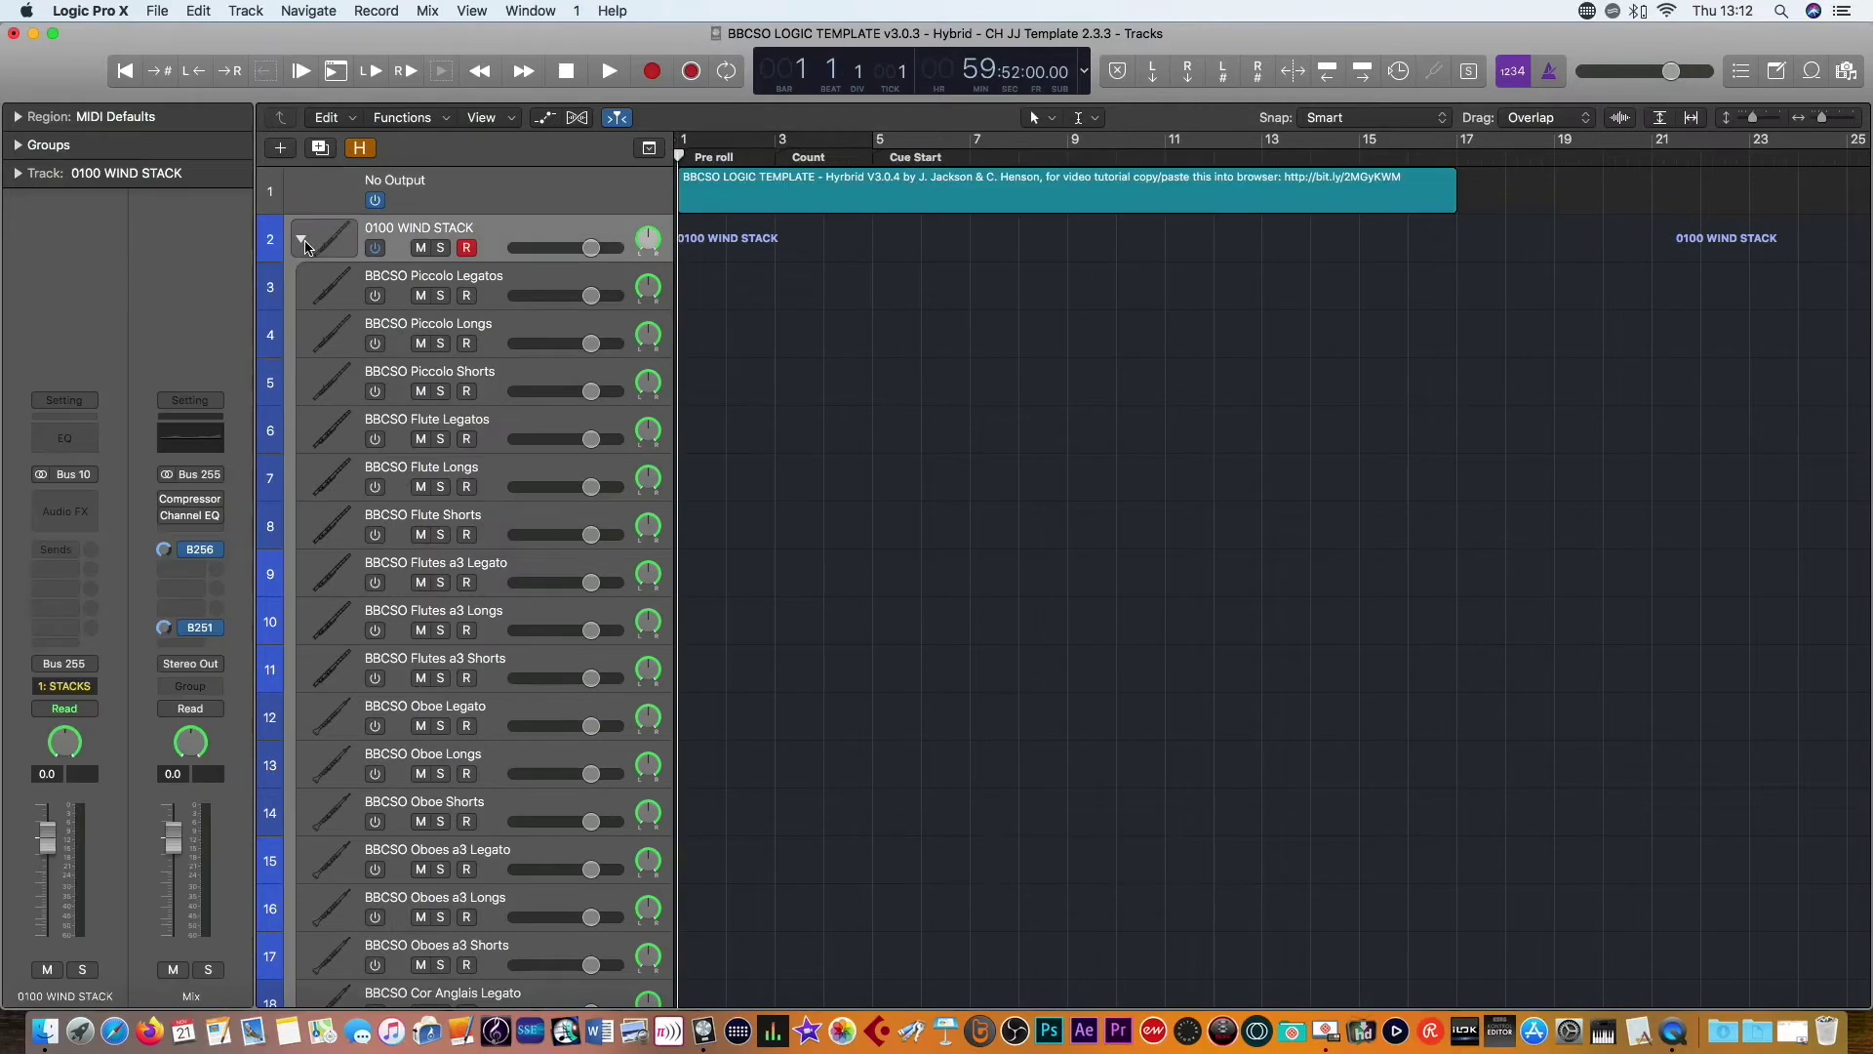
right_click(960, 291)
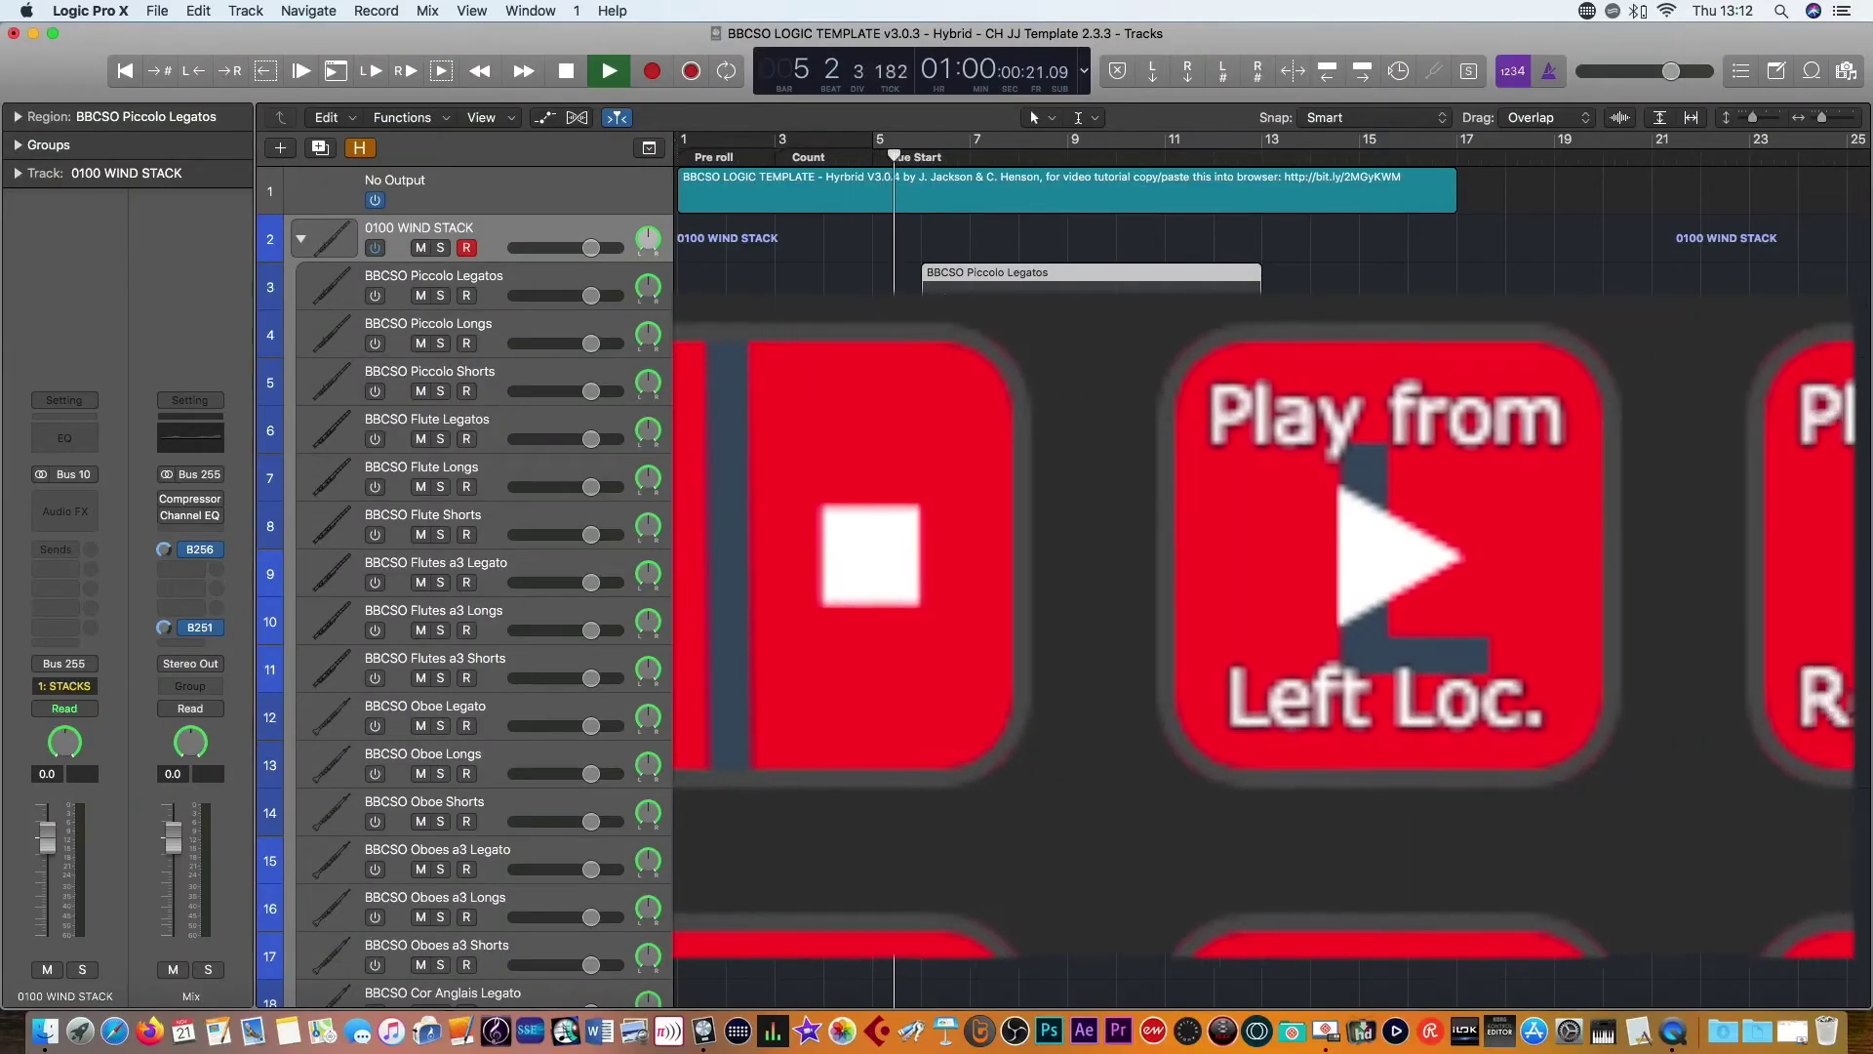
key(ctrl+End)
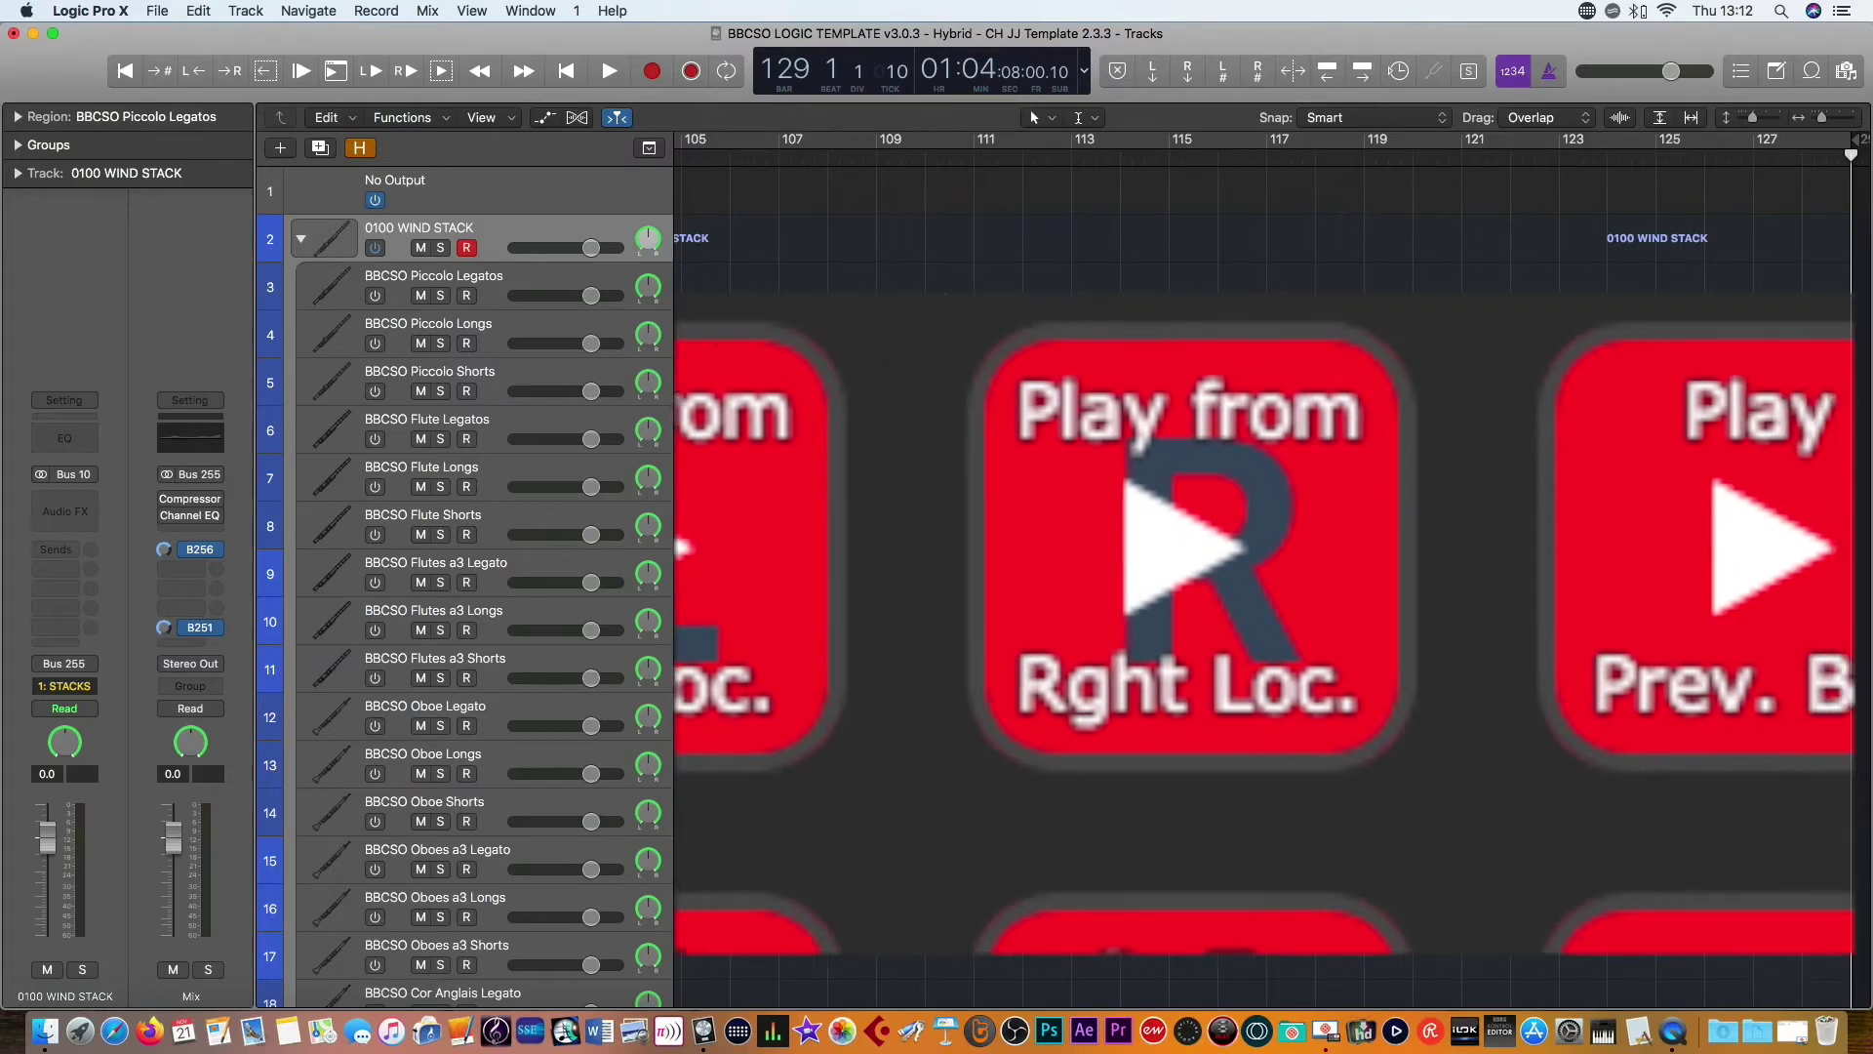
key(shift+space)
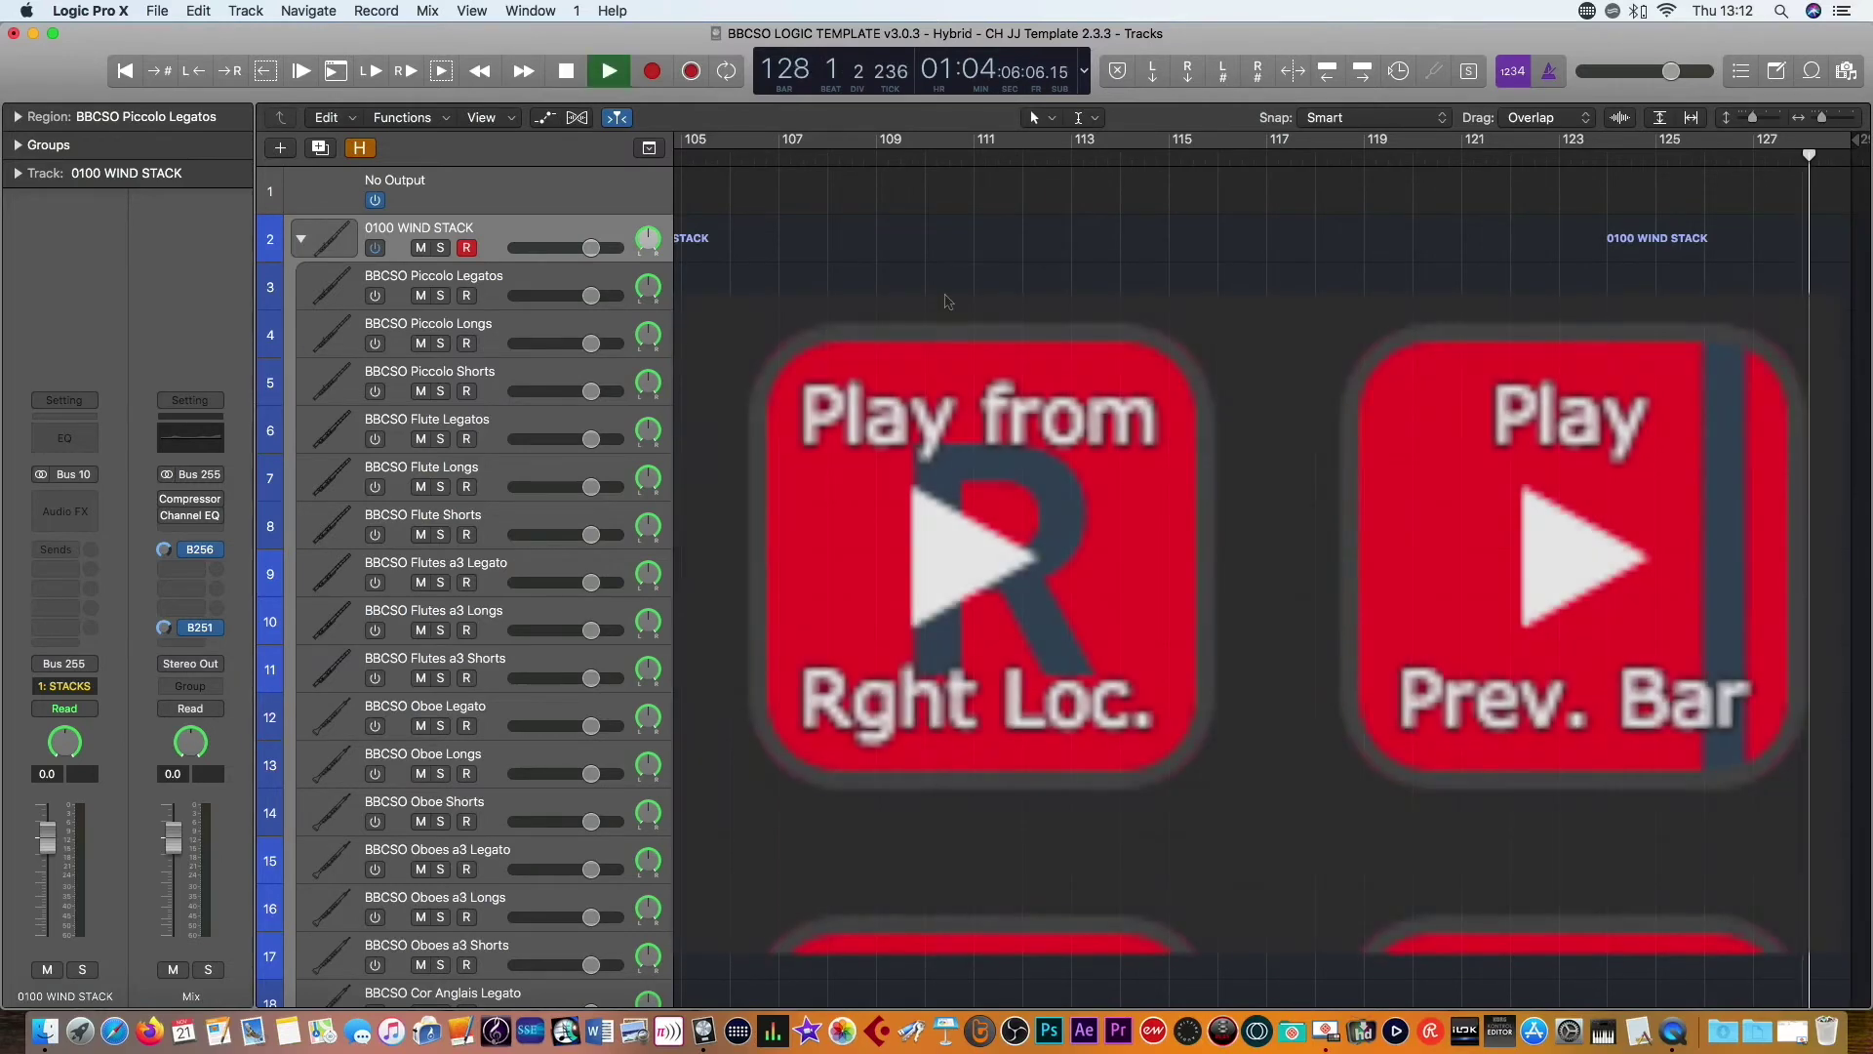
key(shift+Return)
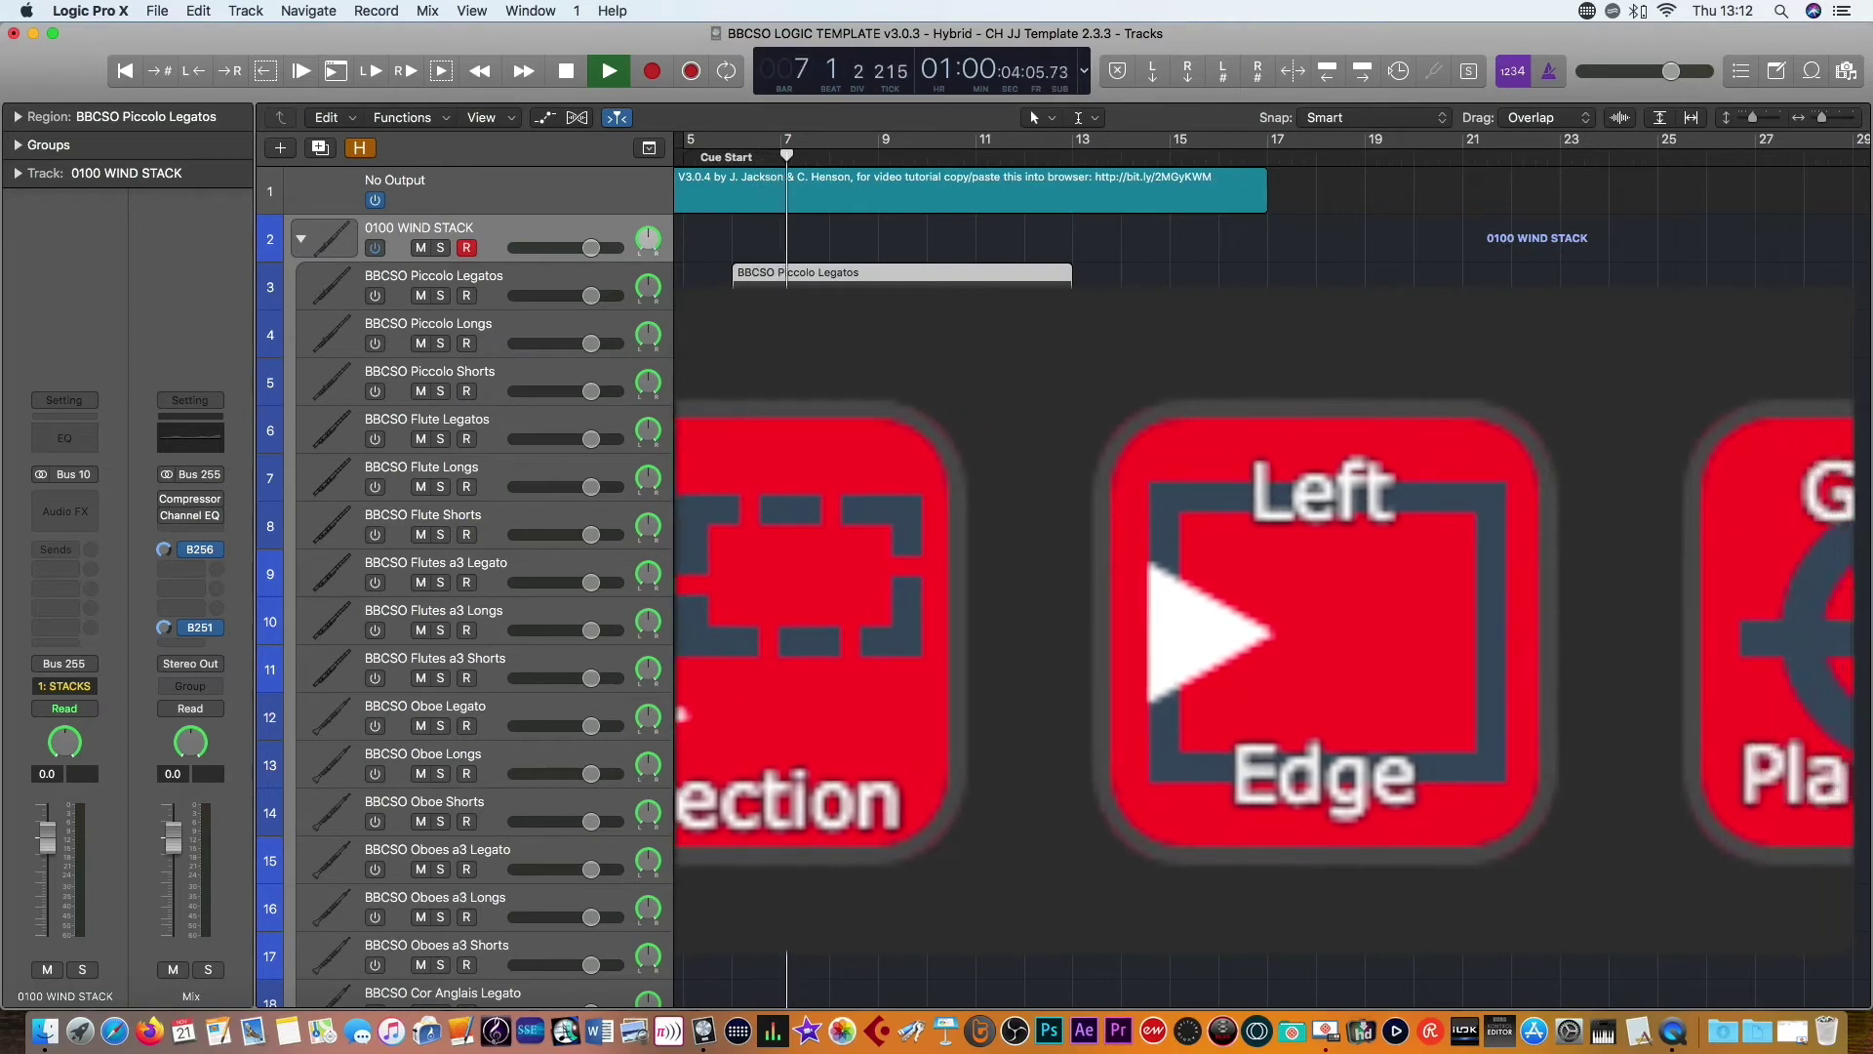
key(shift+Return)
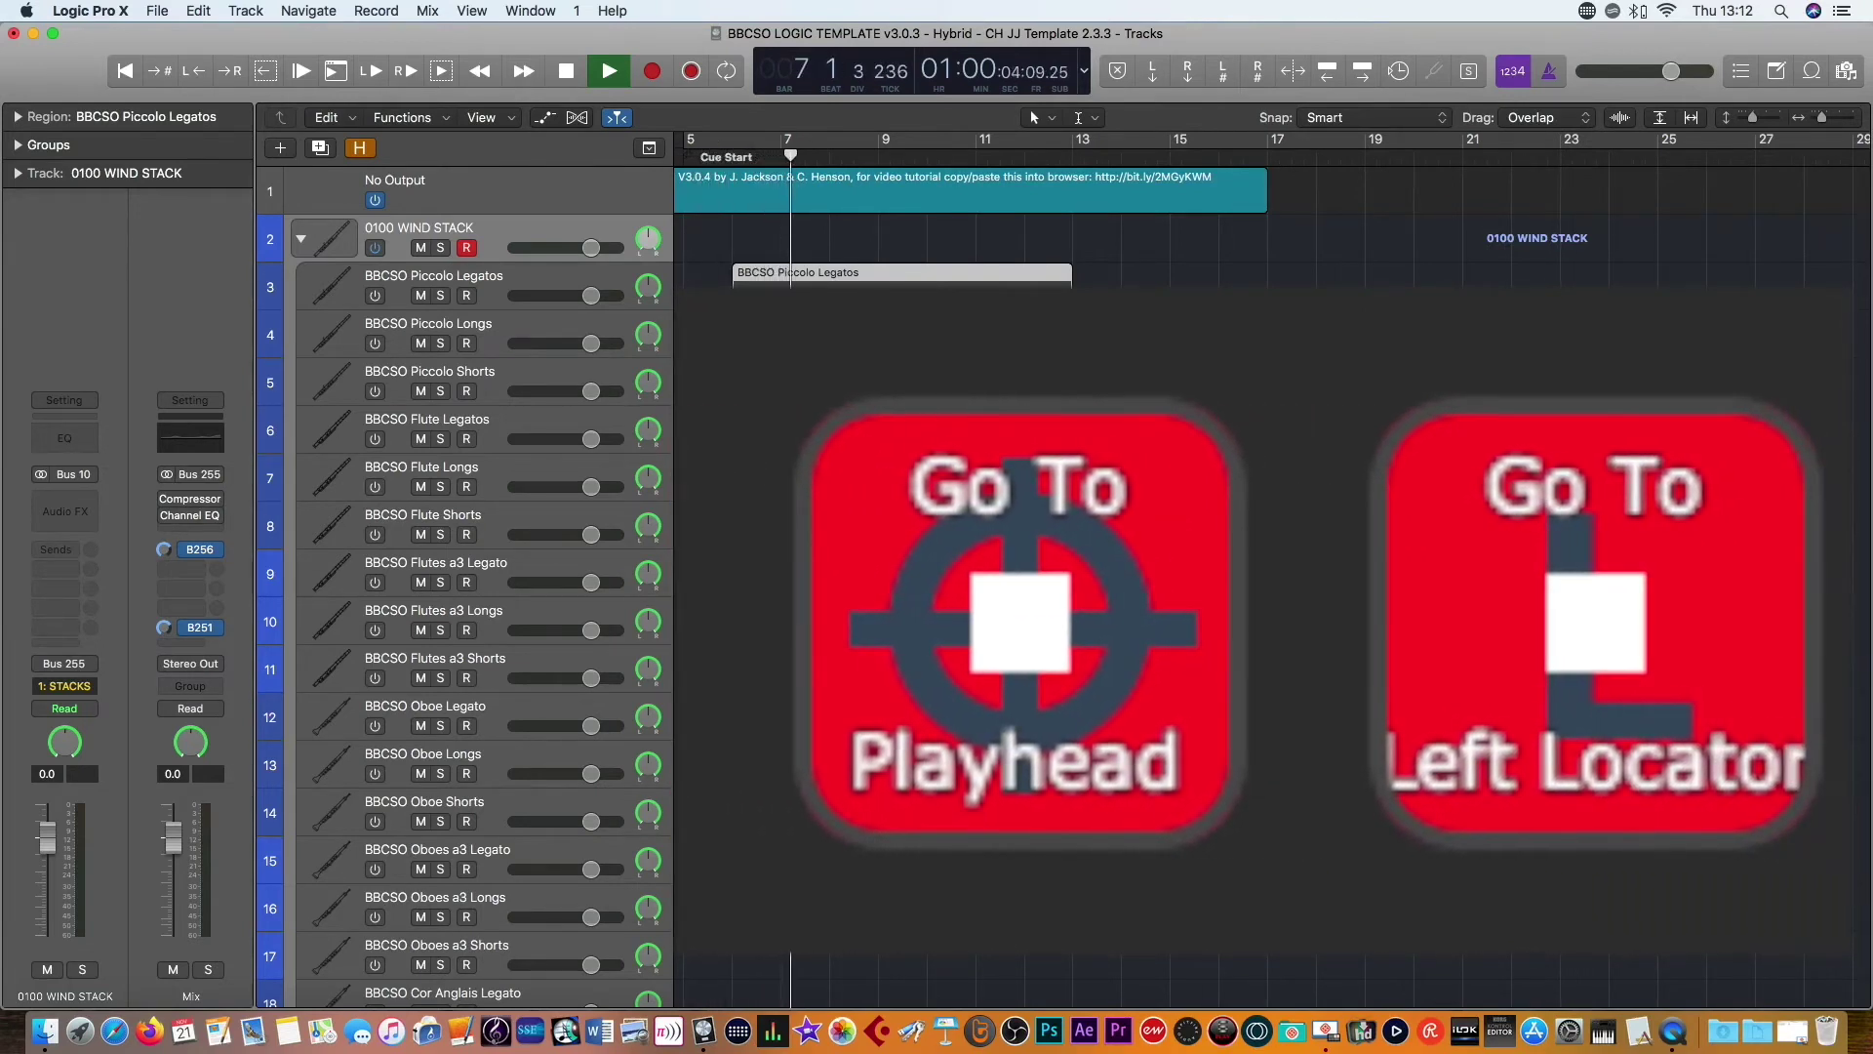
Return the playhead to the left locator at bar 5, then play, toggle recording and stop.
key(space)
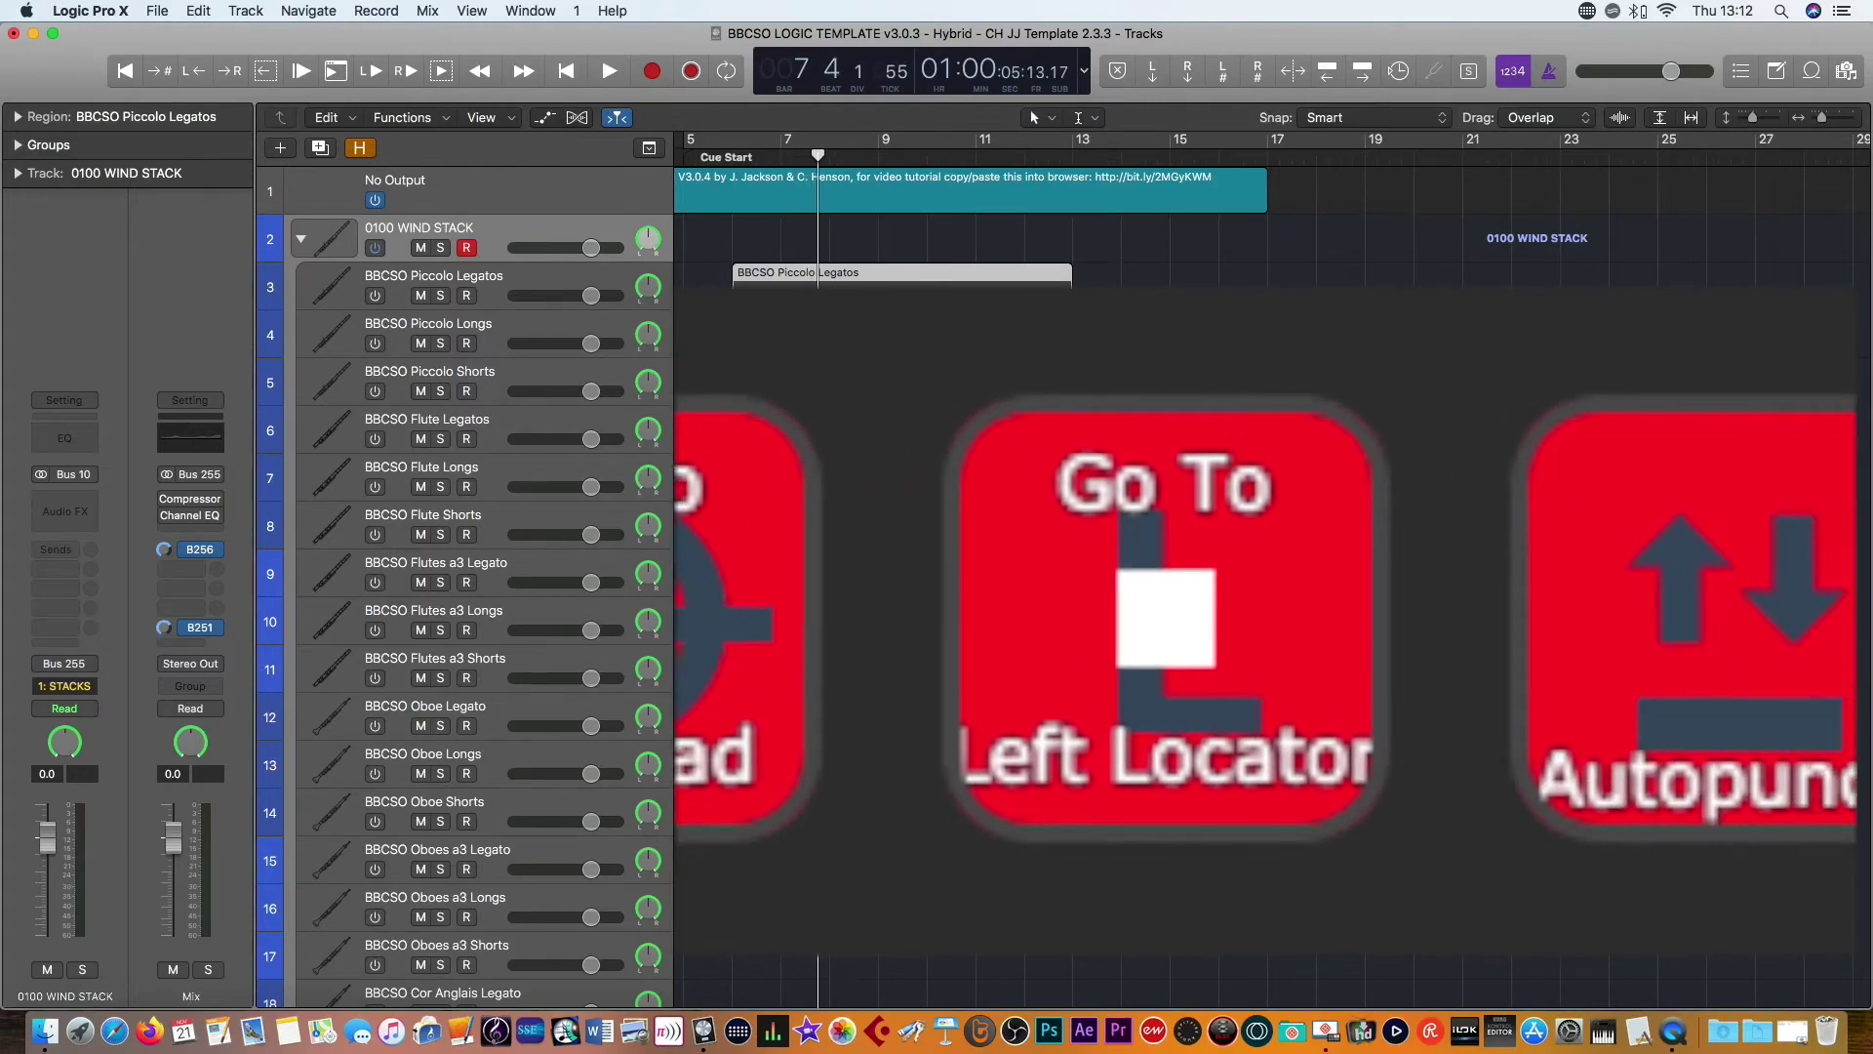
key(Return)
click(941, 282)
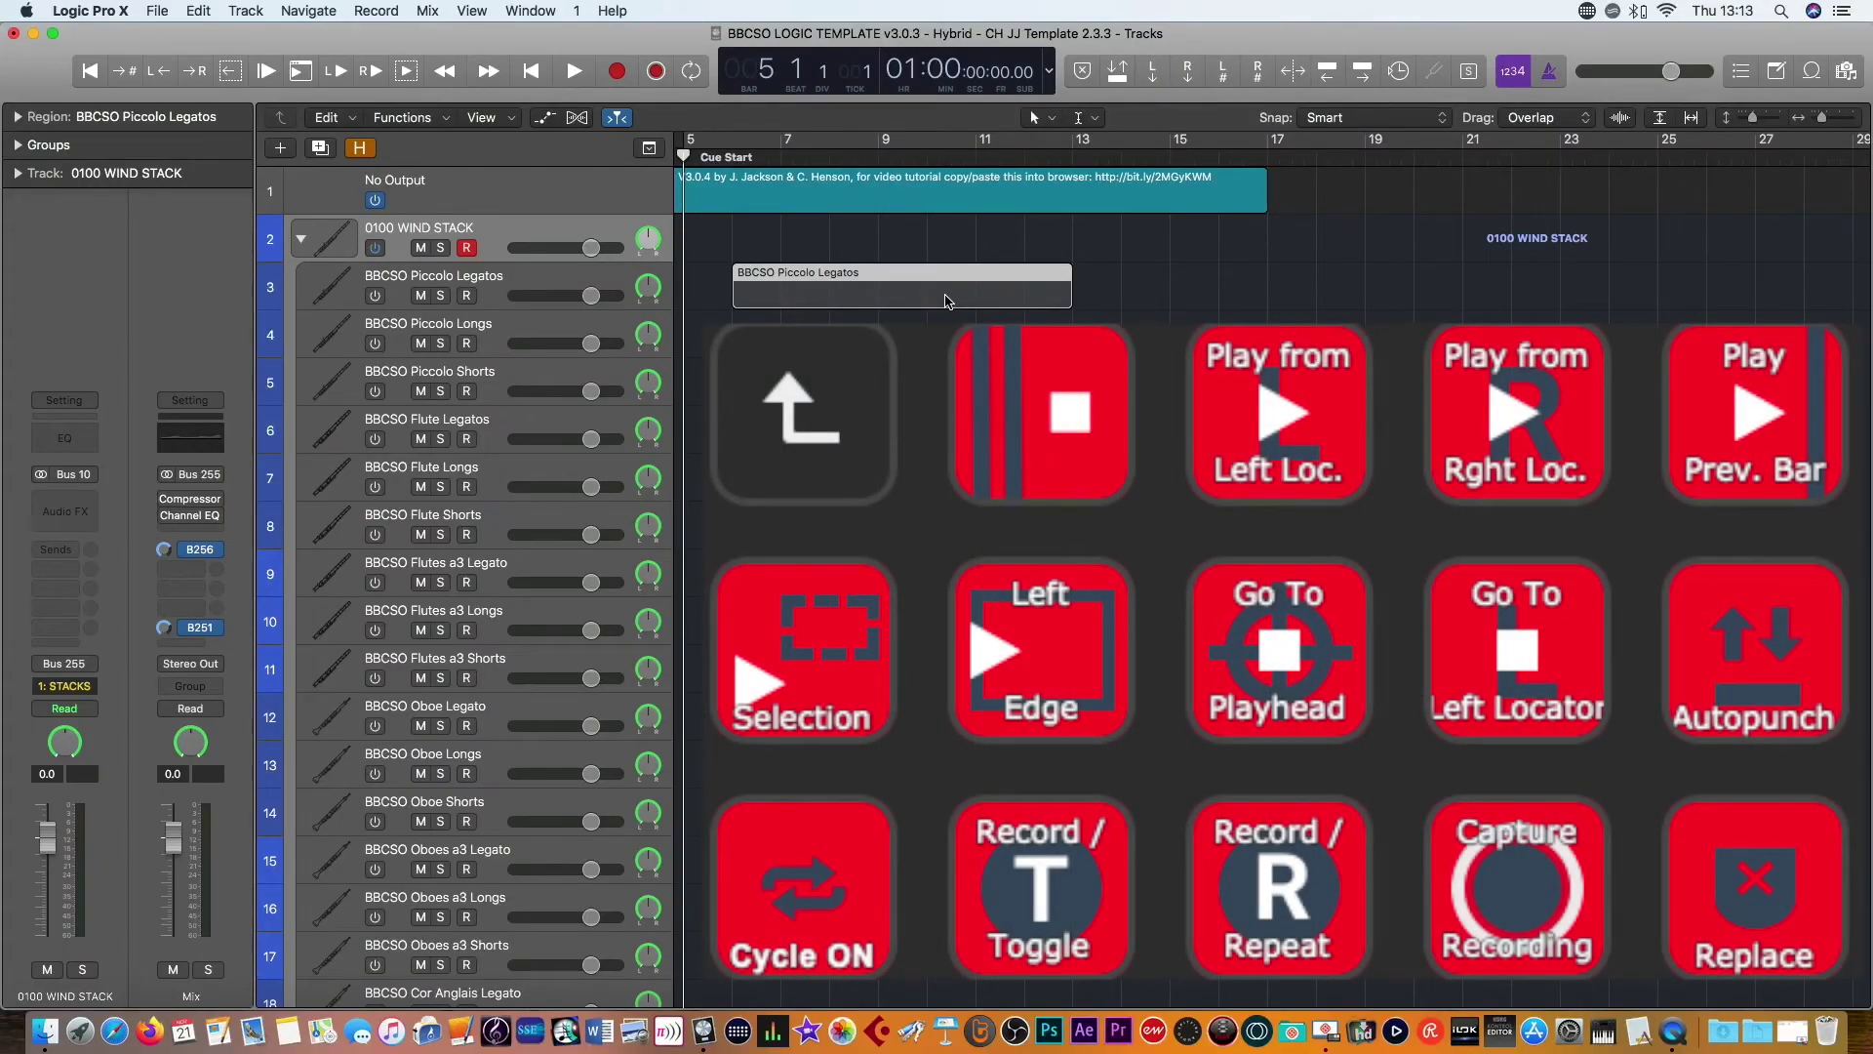
key(space)
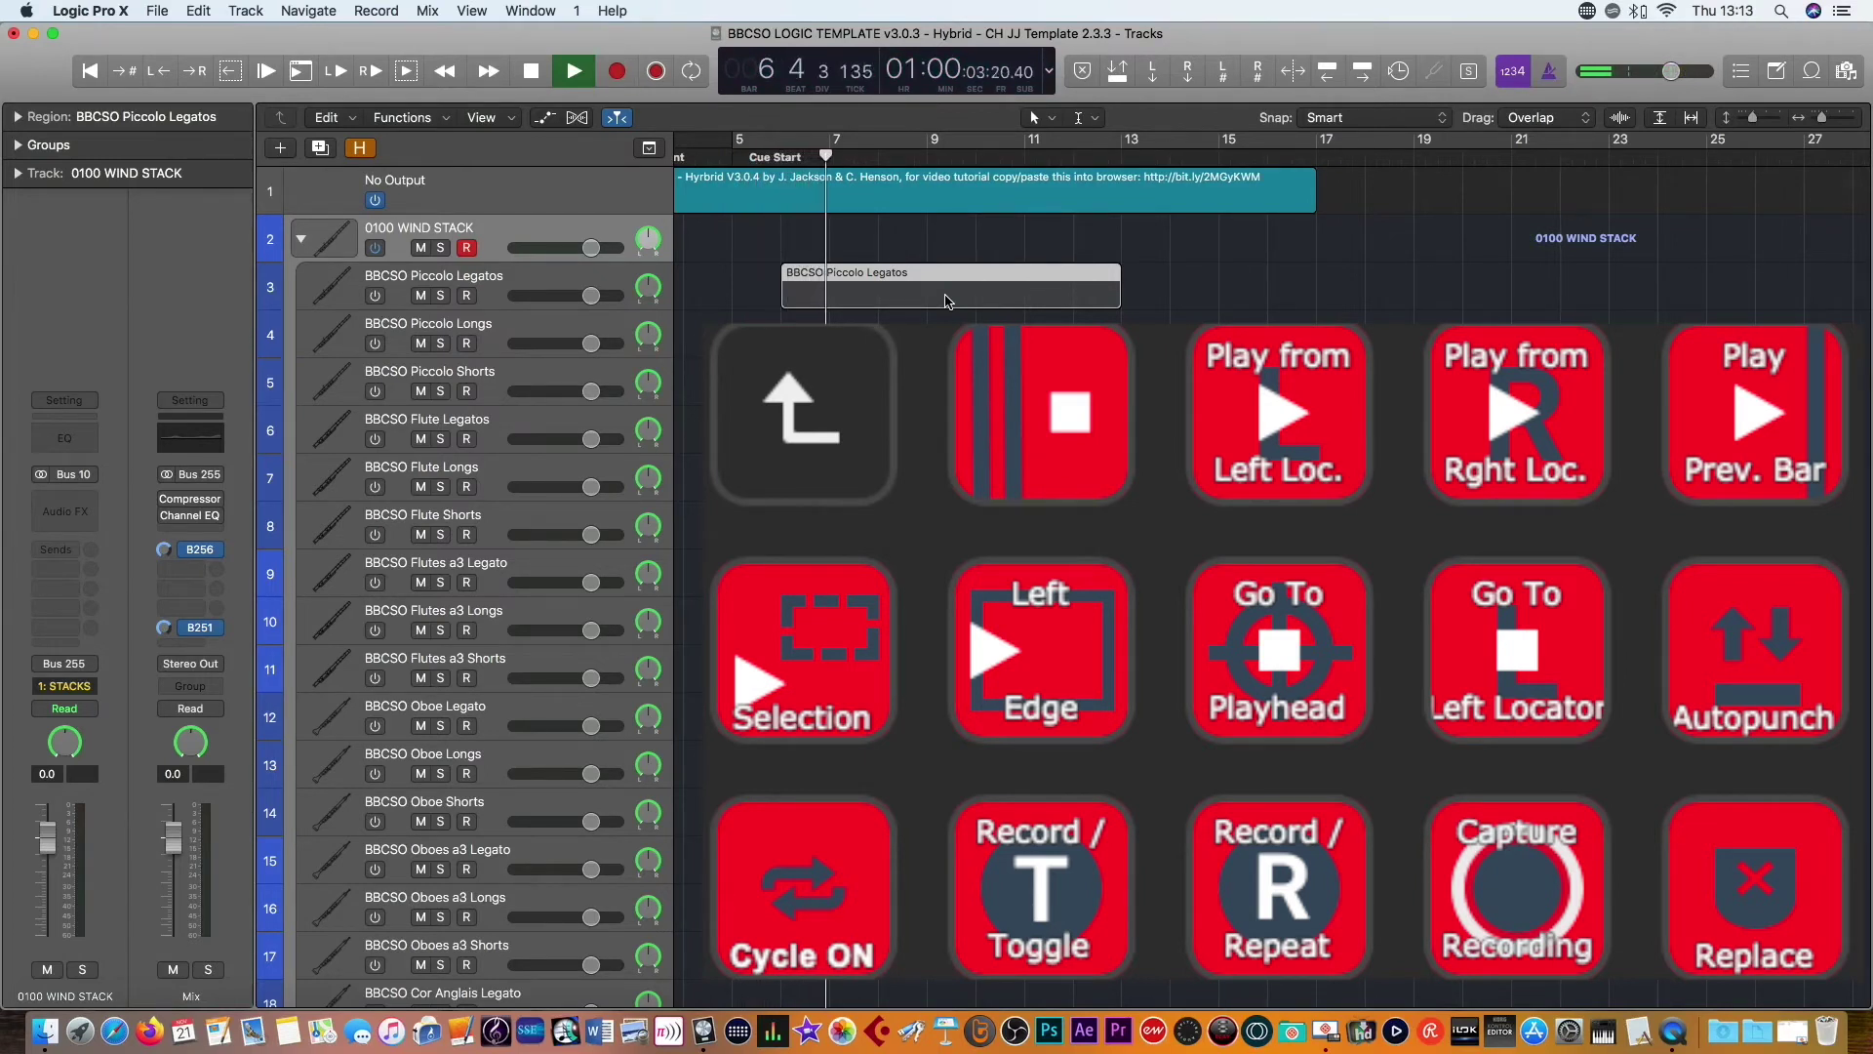
key(r)
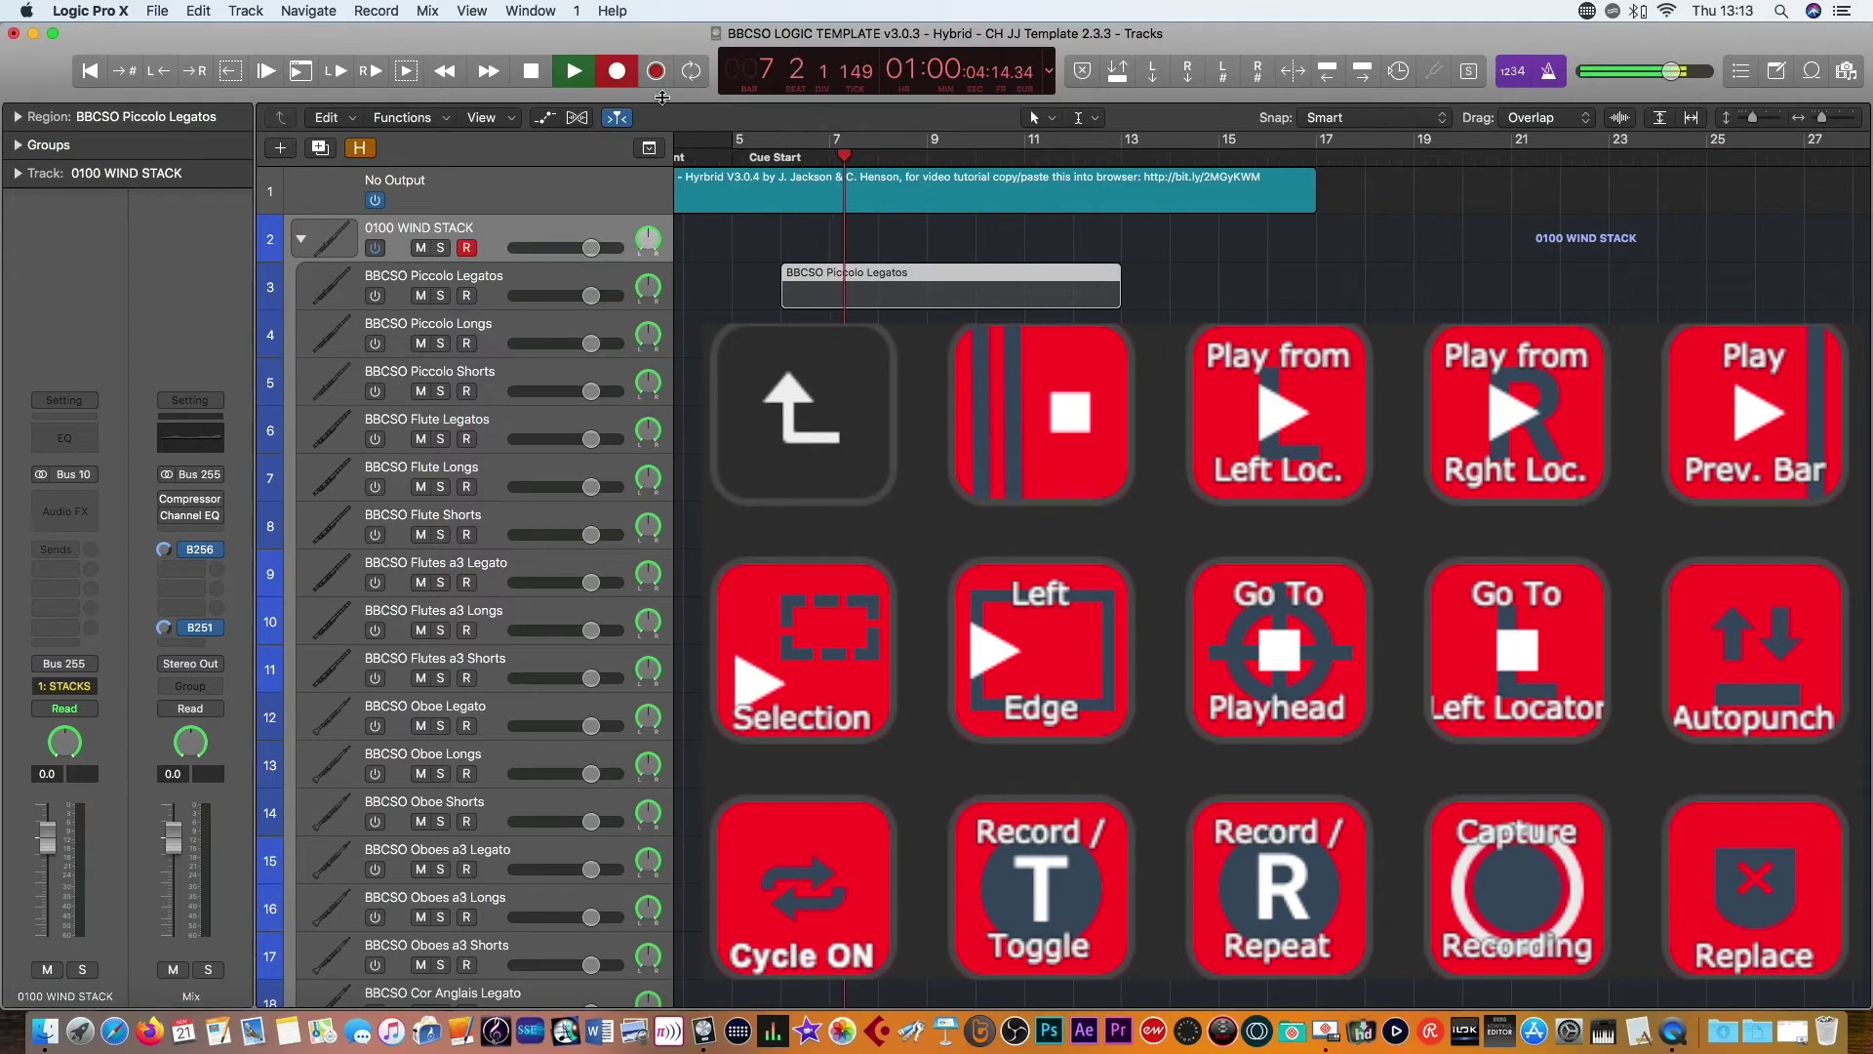
click(532, 72)
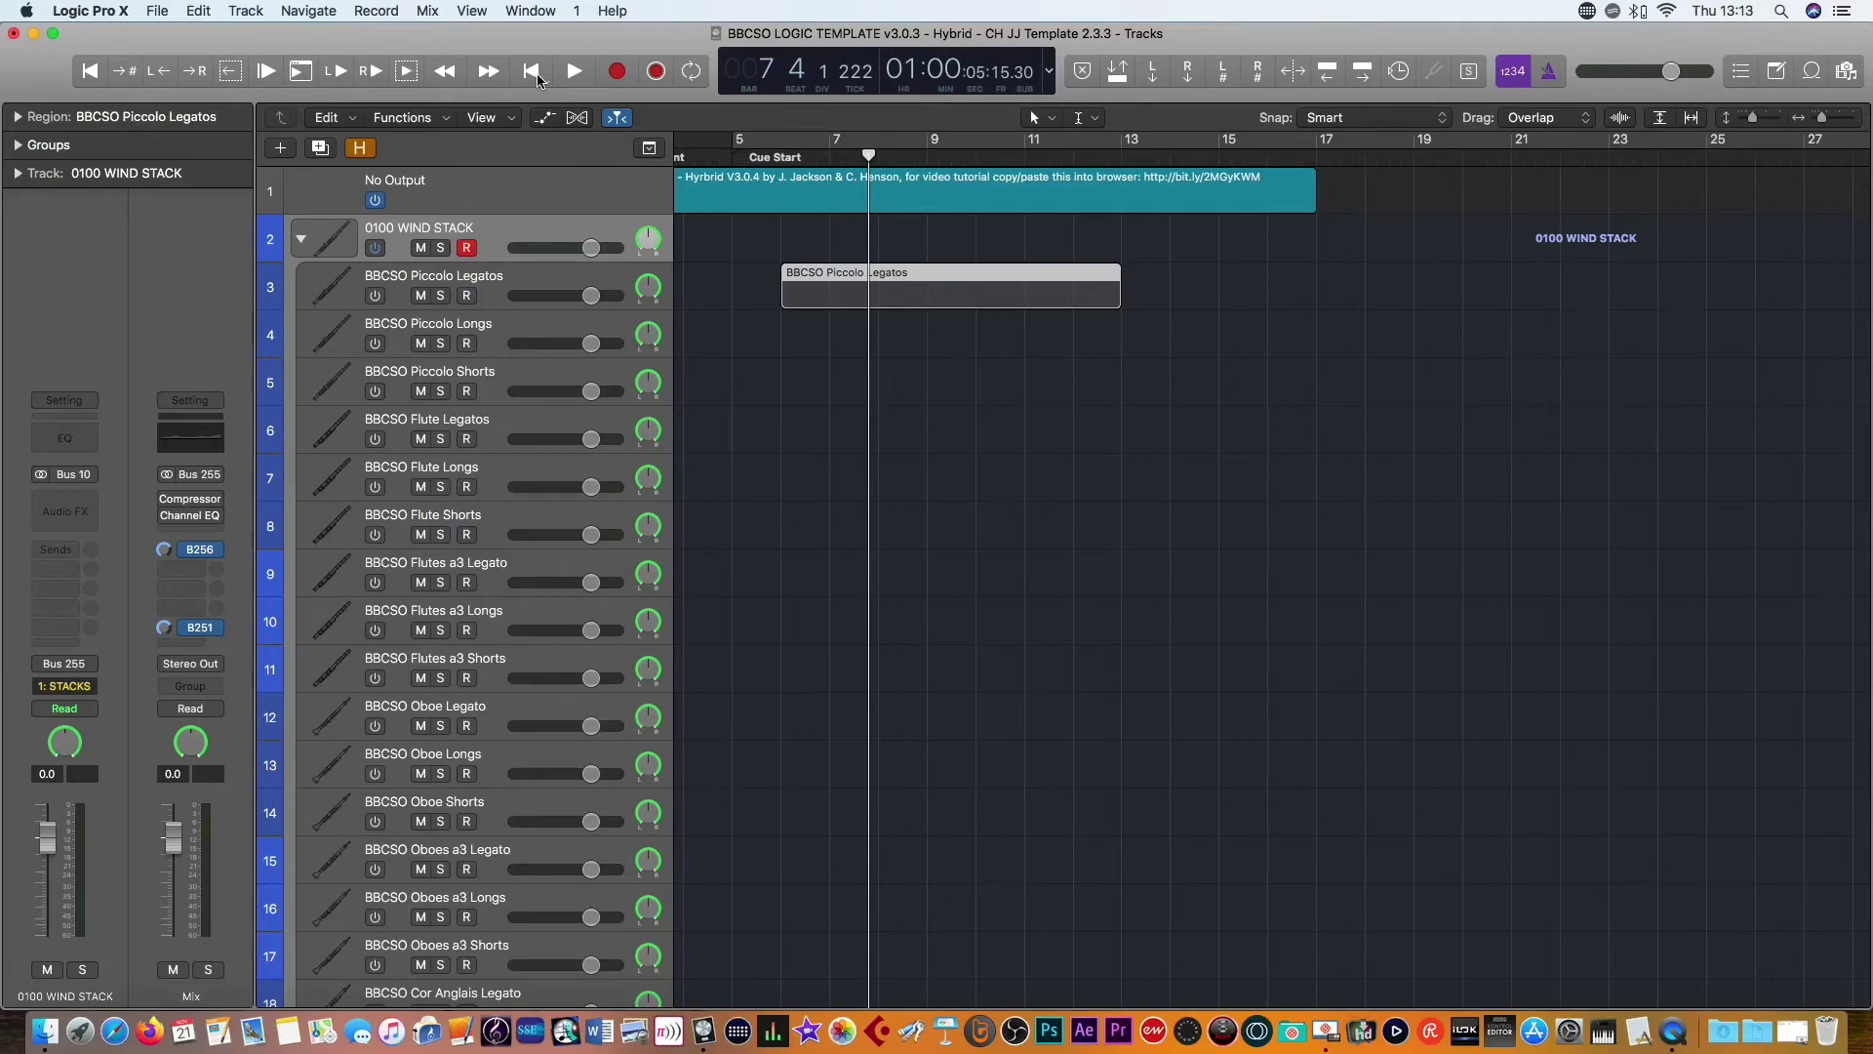
Set the left locator to bar 8 and then the right locator, closing each Set Locator dialog.
key(ctrl+alt+l)
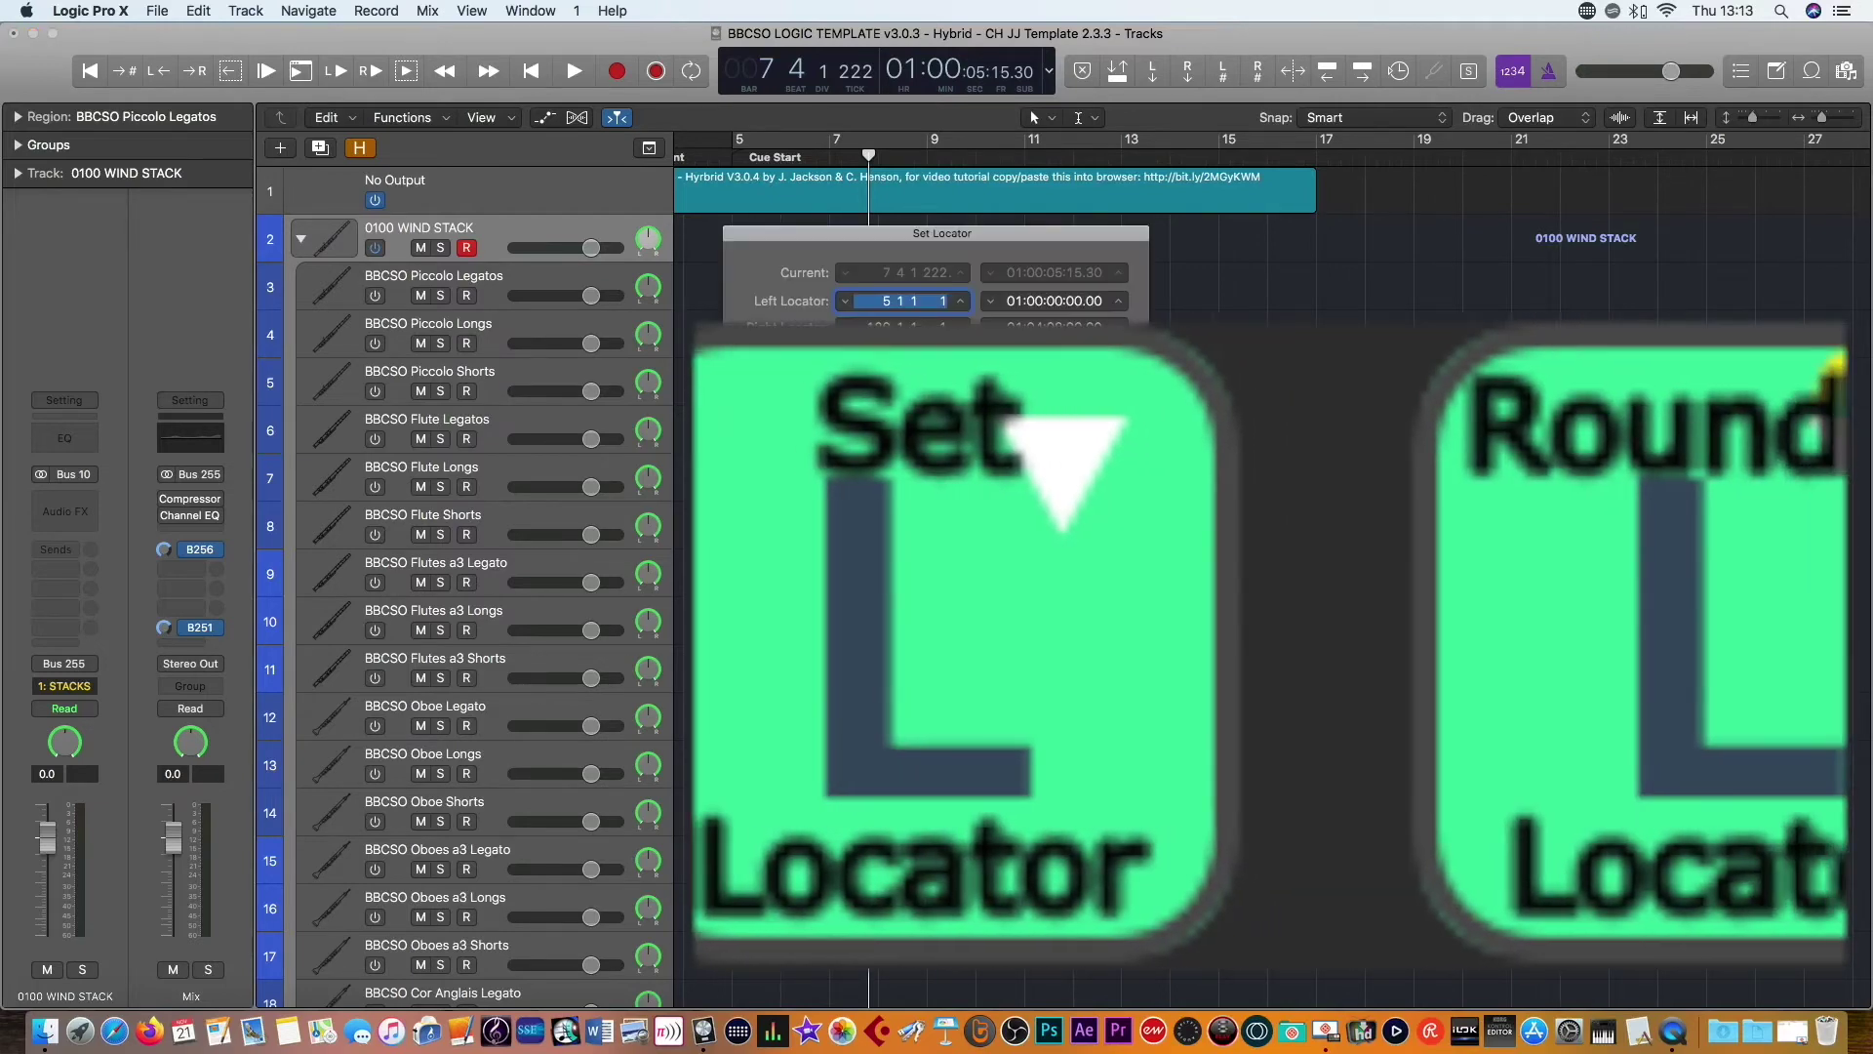
key(Return)
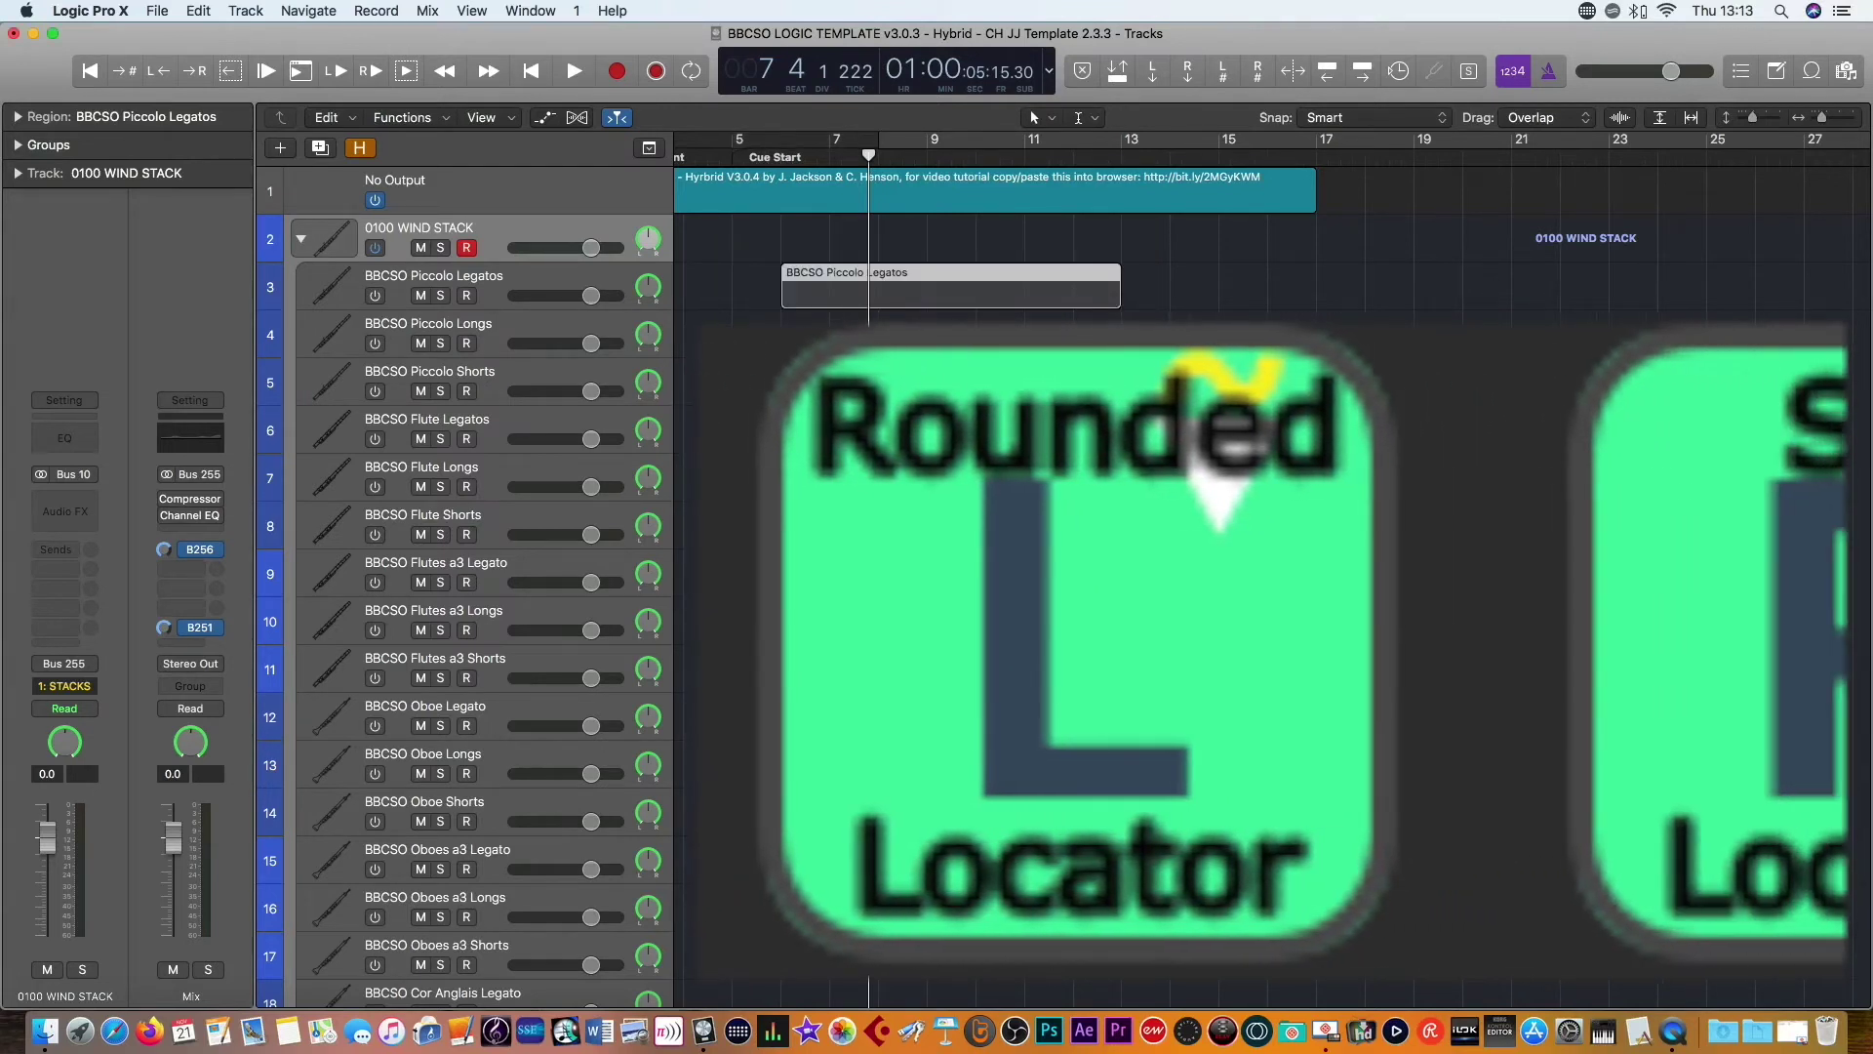
key(ctrl+alt+r)
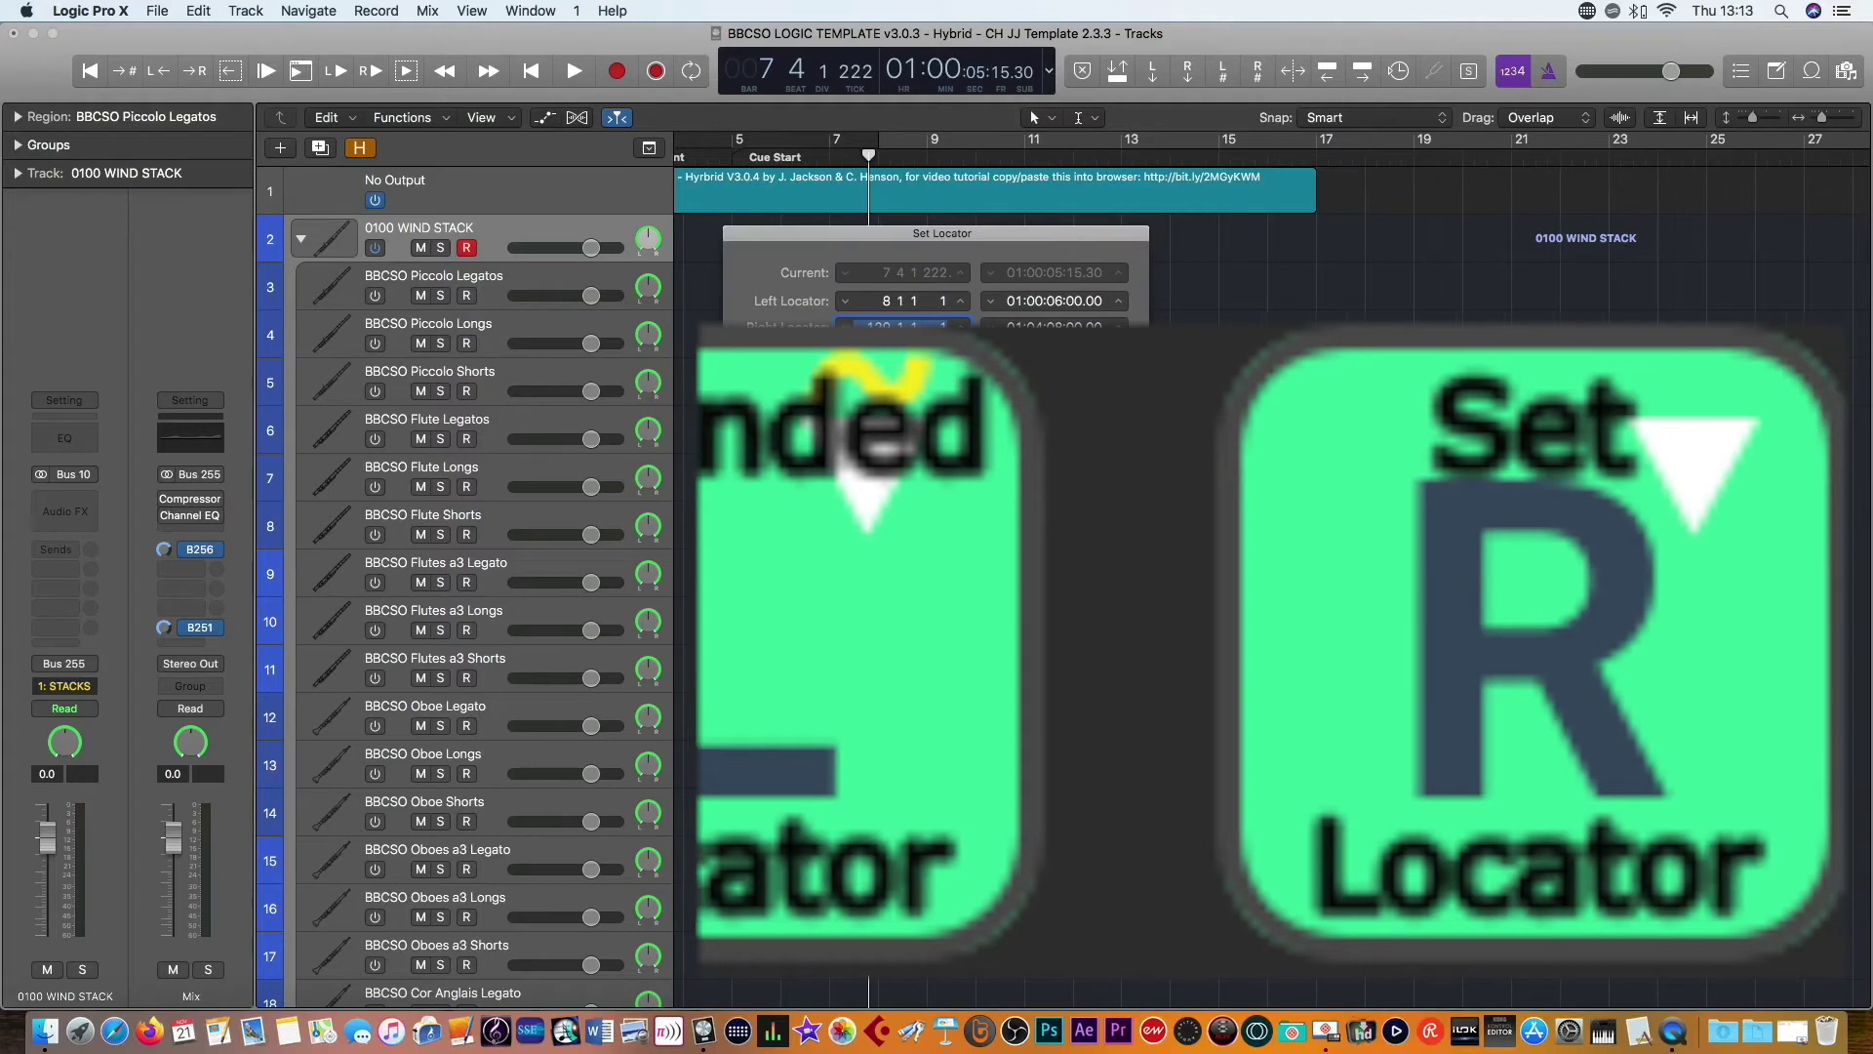
key(Return)
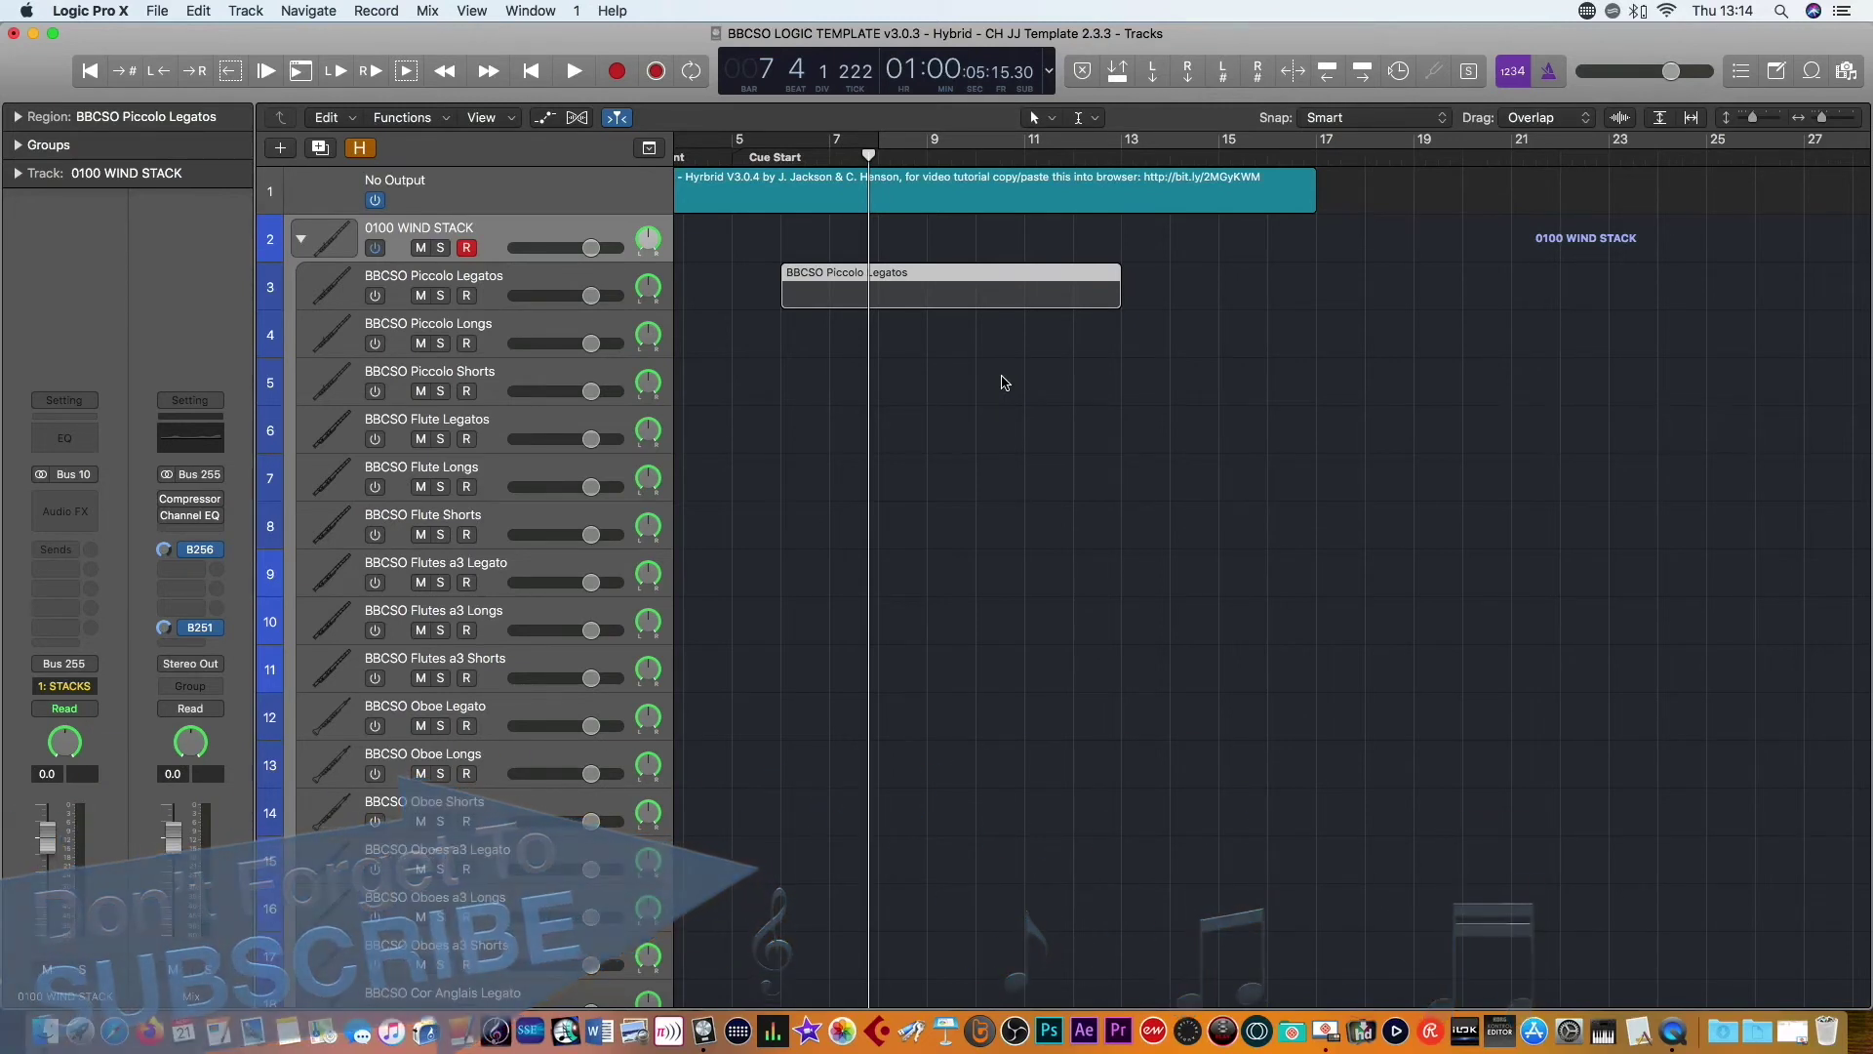
Turn cycle mode on, move the cycle range to start at bar 5, then undo it.
key(c)
key(ctrl+alt+c)
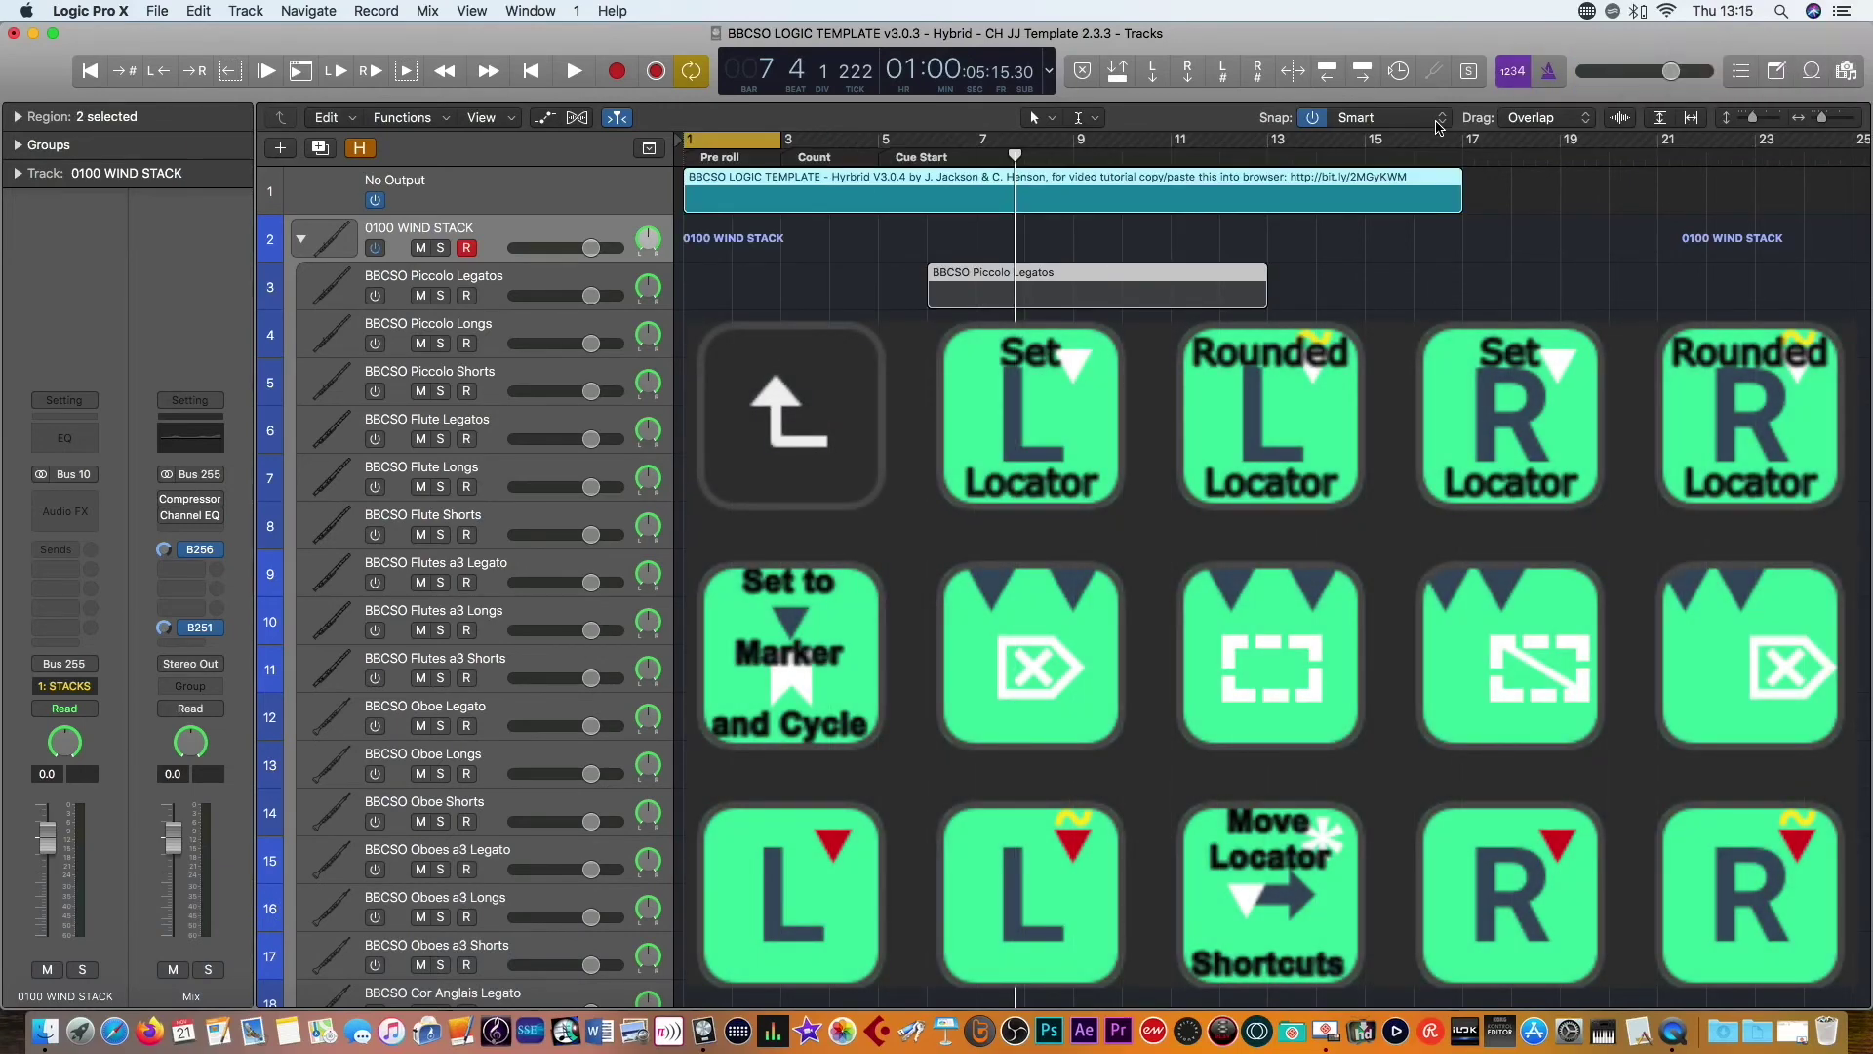
key(super+u)
key(ctrl+alt+c)
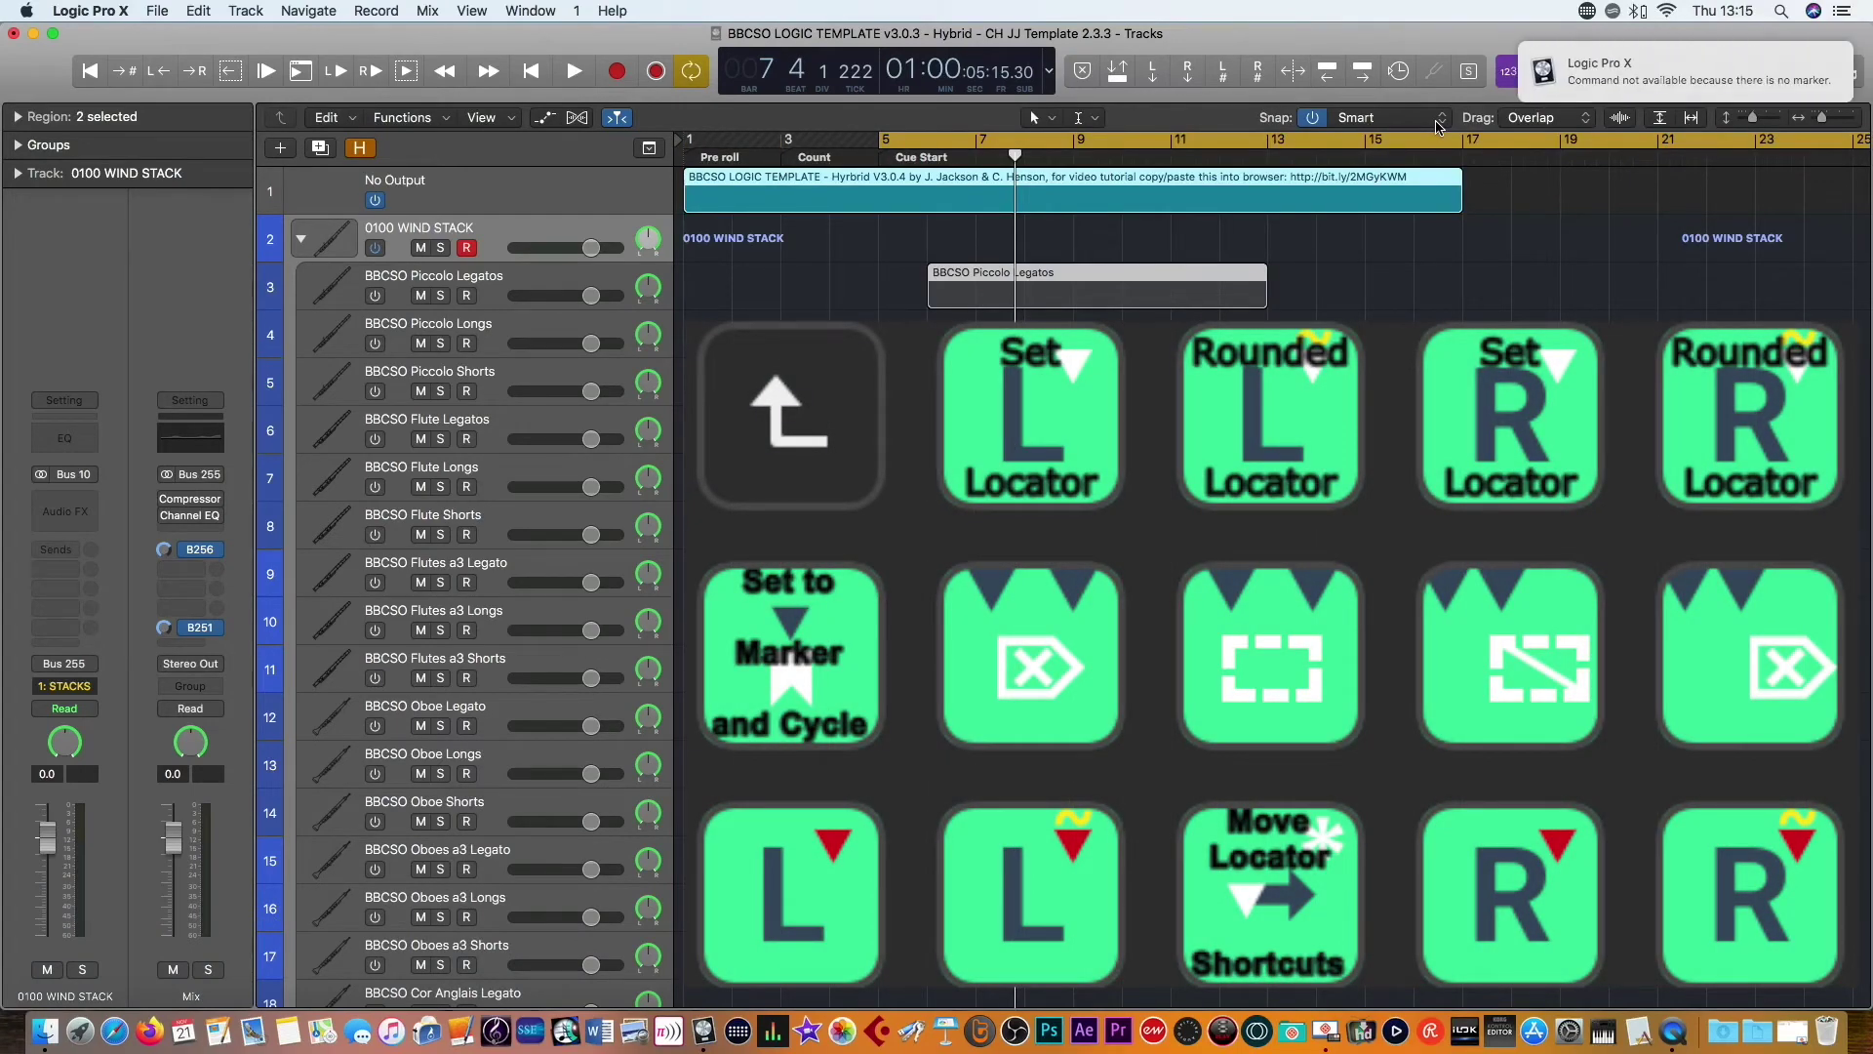
key(super+z)
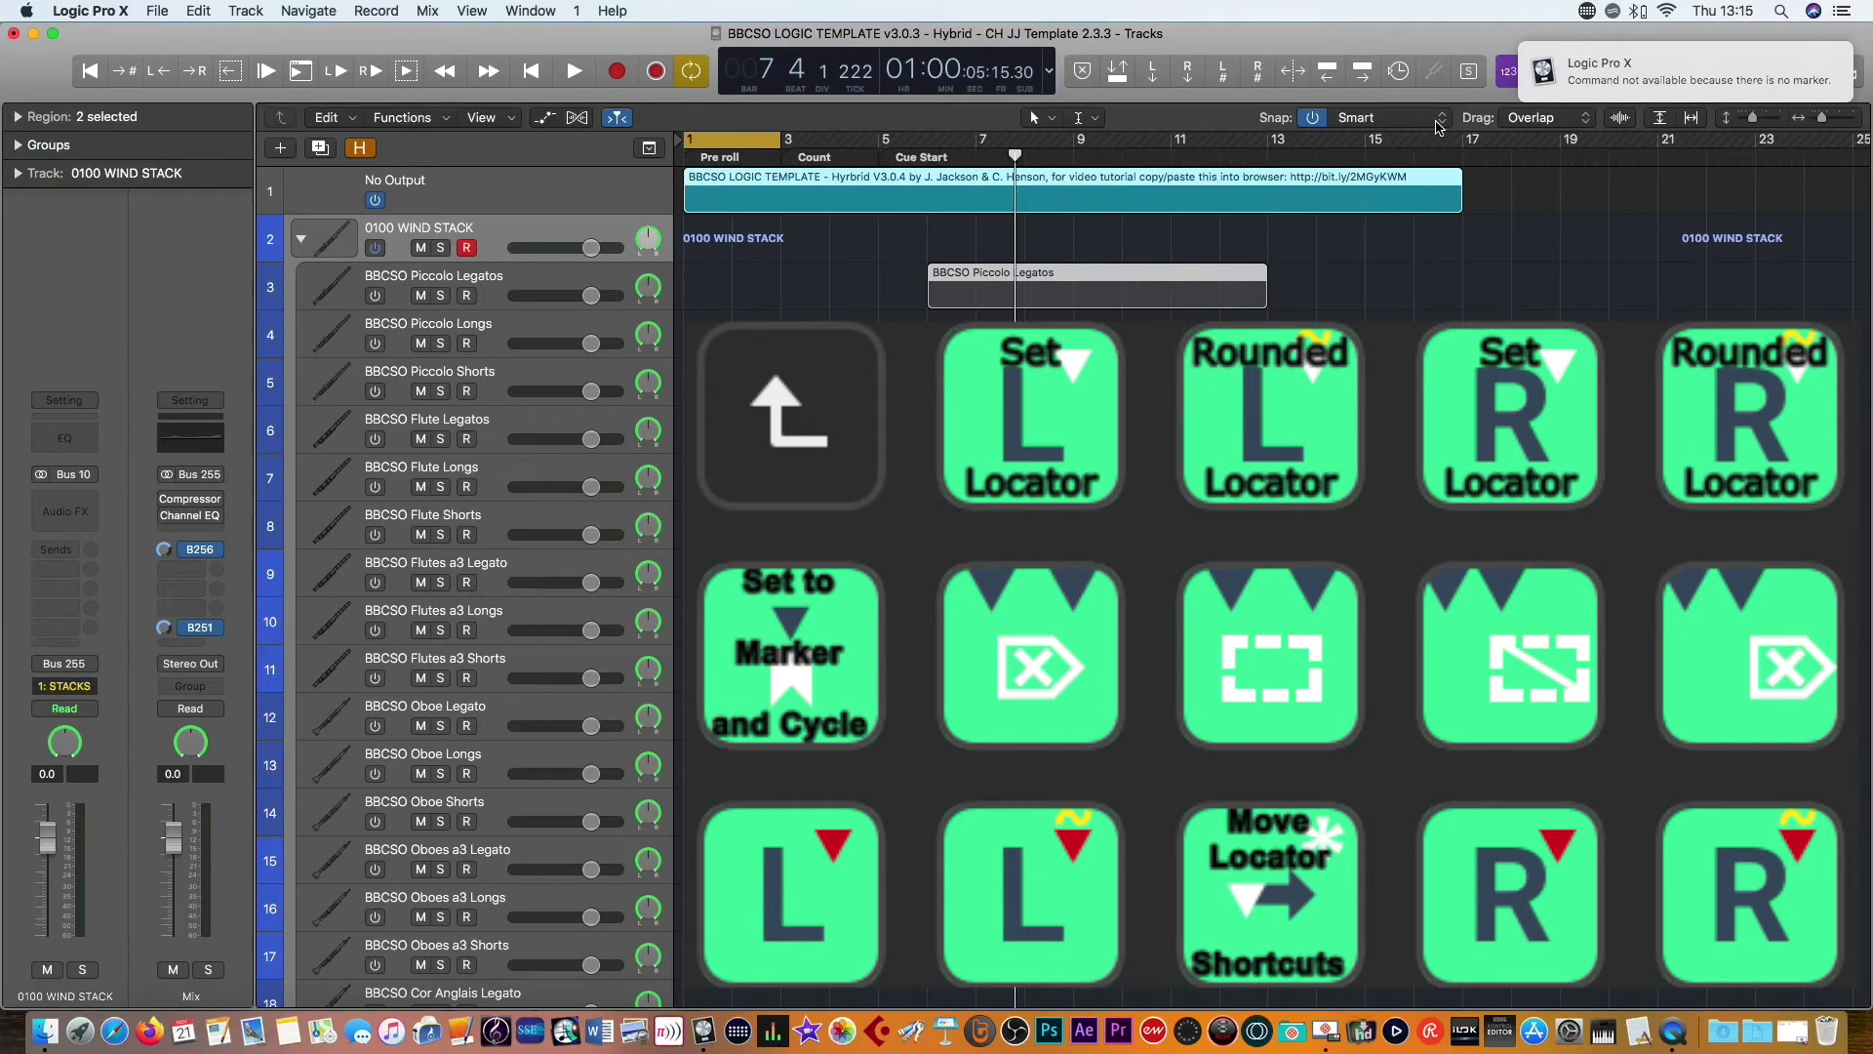
Shift the cycle range left and right by its length until it sits back at bars 1–3.
key(shift+super+comma)
key(shift+super+period)
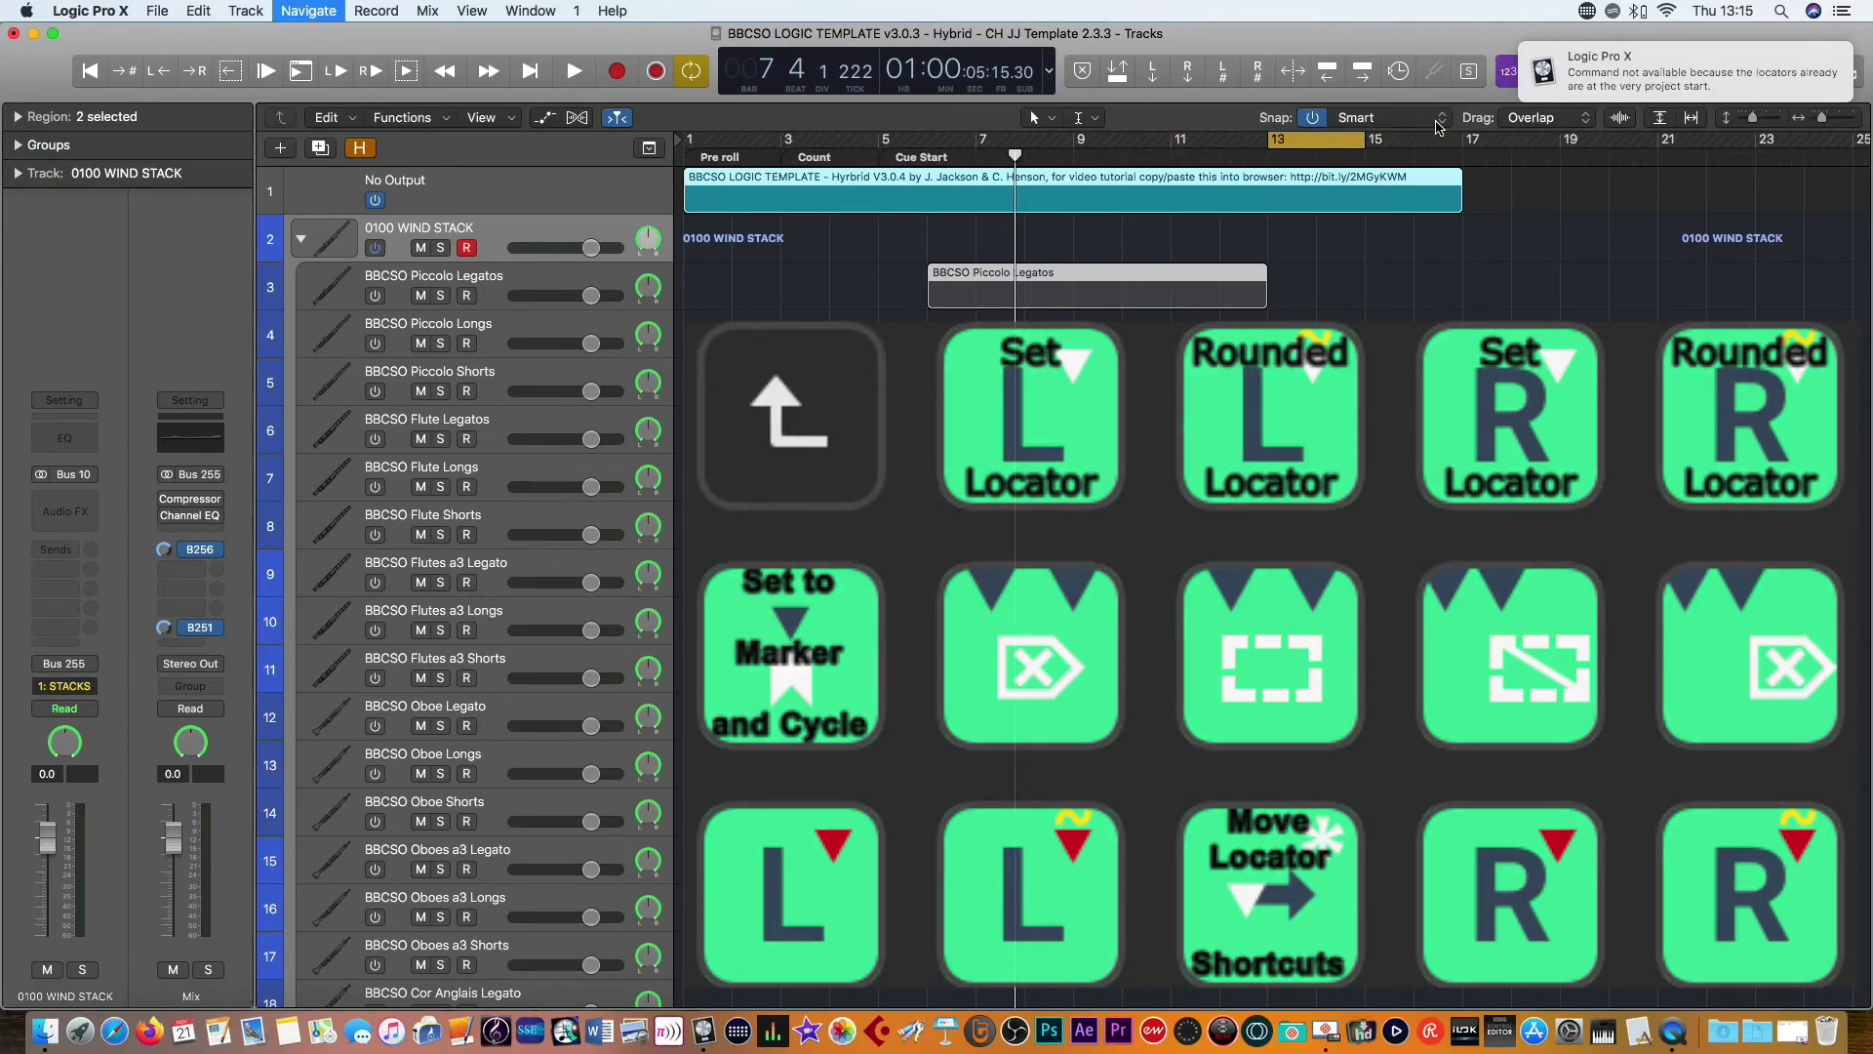
key(shift+super+comma)
key(shift+super+comma)
key(shift+super+comma)
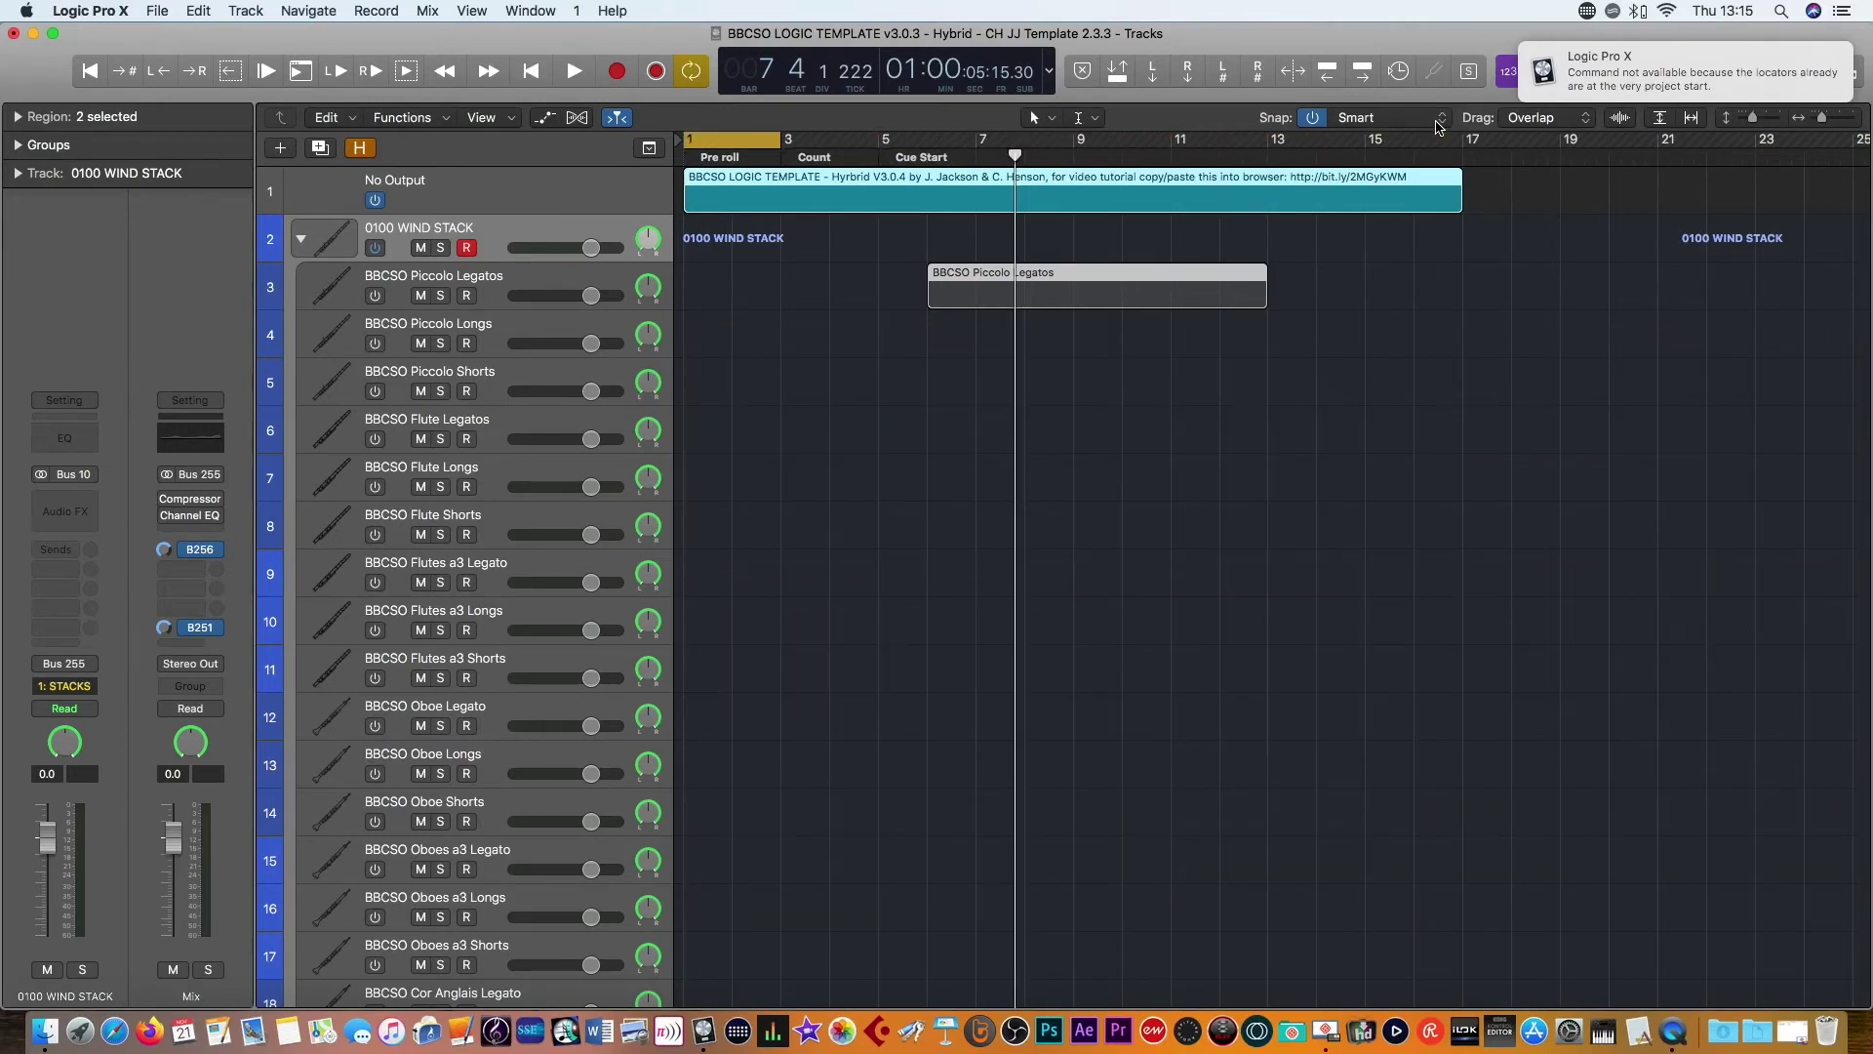
key(shift+super+period)
key(shift+super+period)
key(shift+super+period)
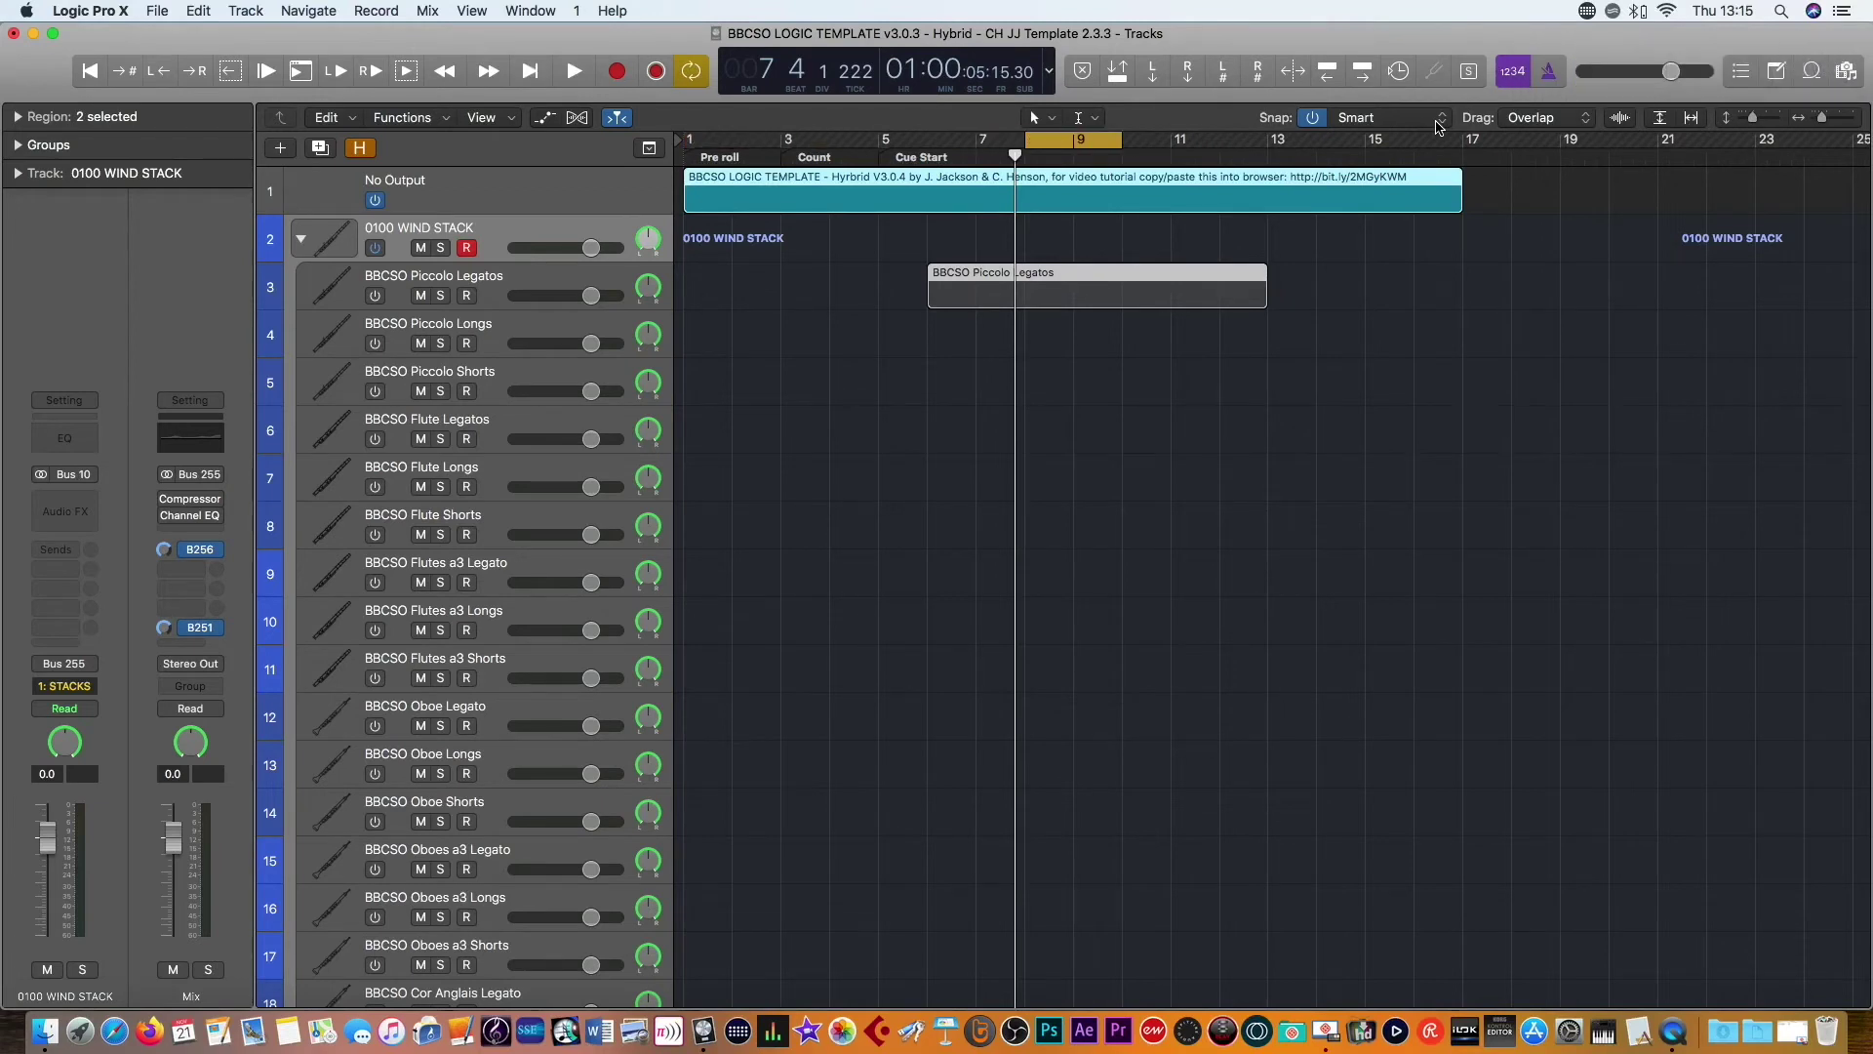
key(shift+super+comma)
key(shift+super+comma)
key(shift+super+comma)
key(shift+super+comma)
key(shift+super+comma)
key(shift+super+comma)
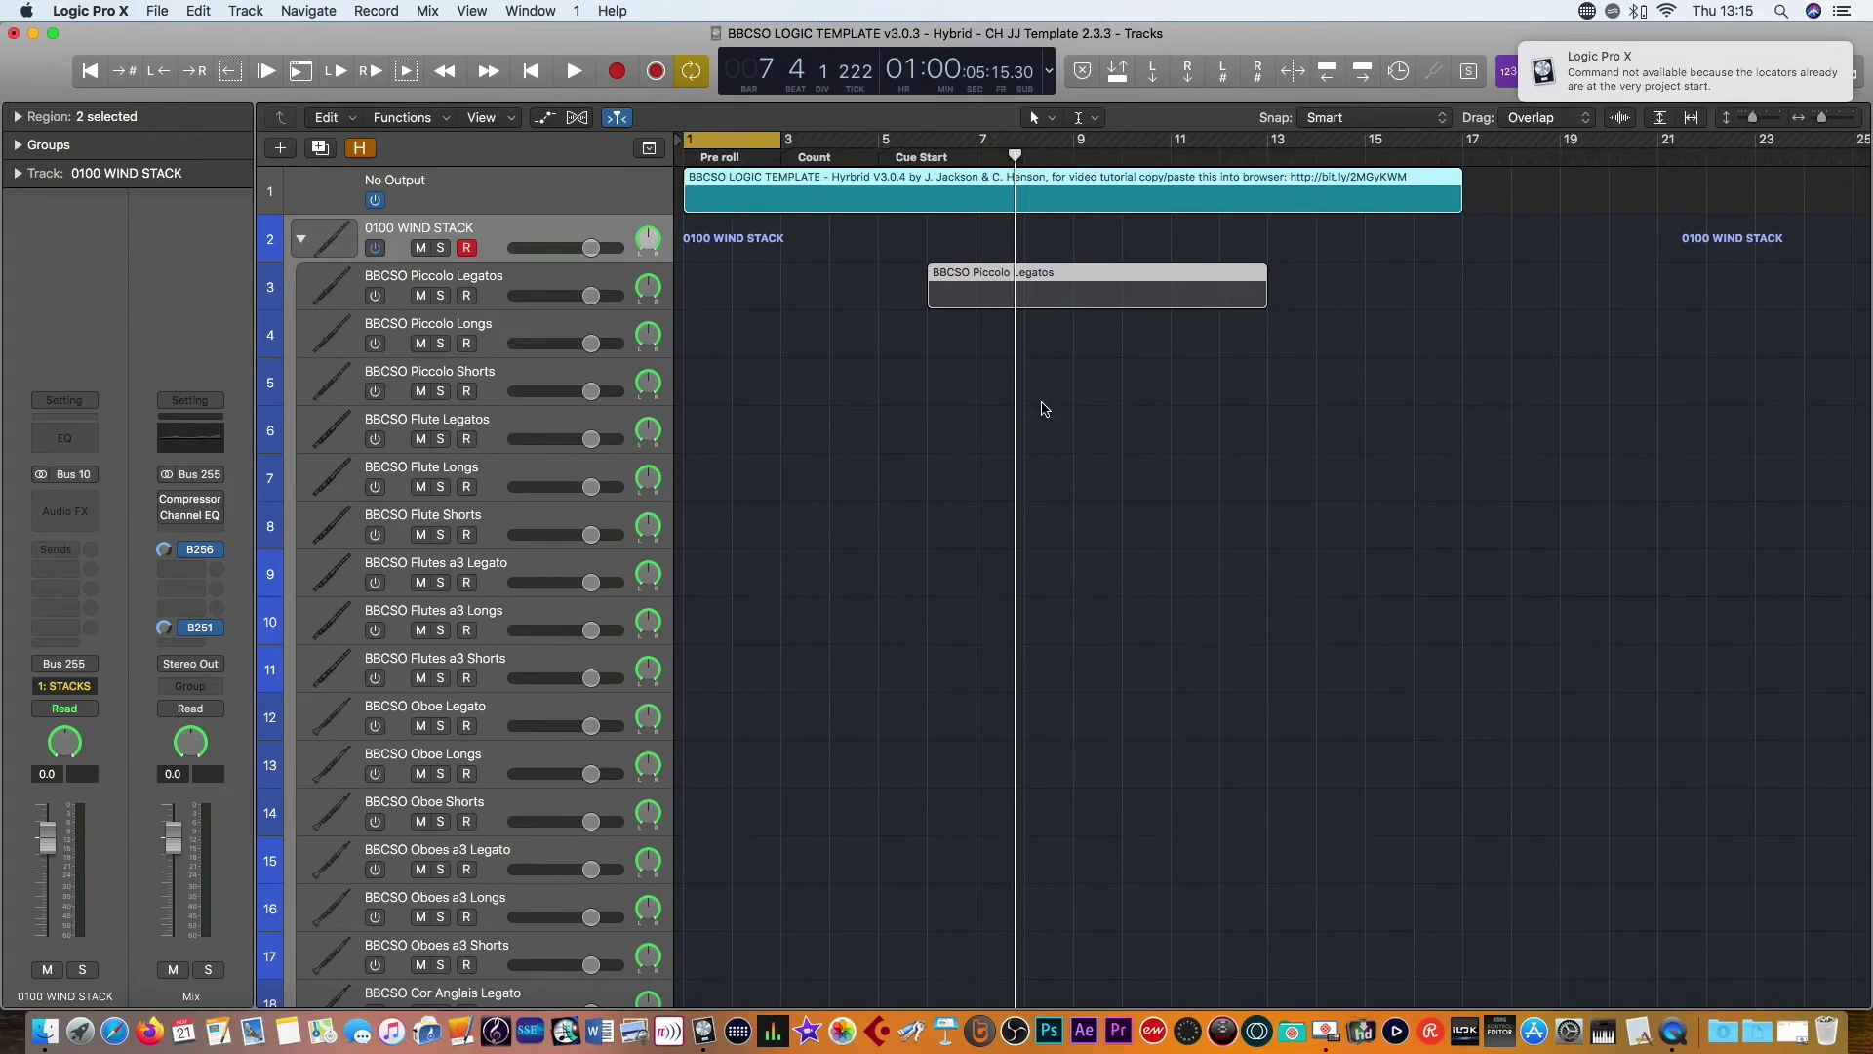
Switch the primary tool through Eraser, Glue and Scissors, then split the info region and undo the split.
key(t)
key(e)
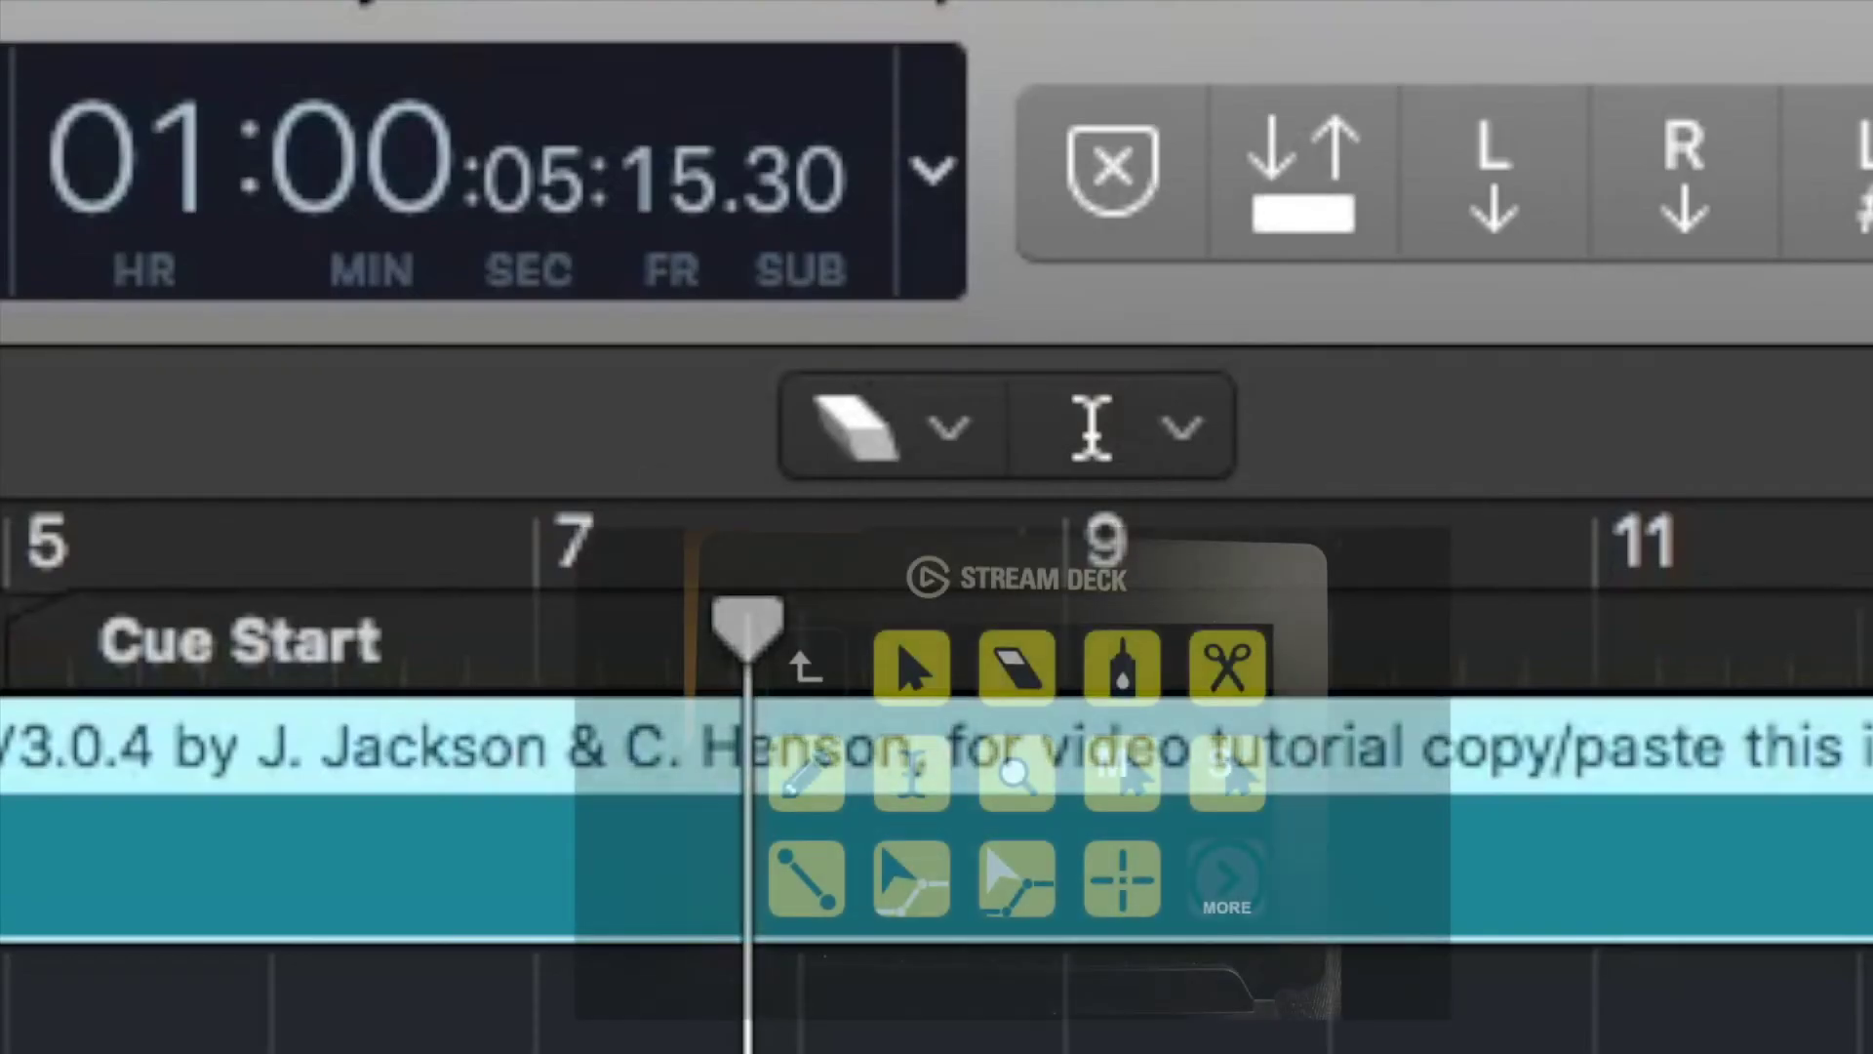
key(t)
key(g)
key(t)
key(i)
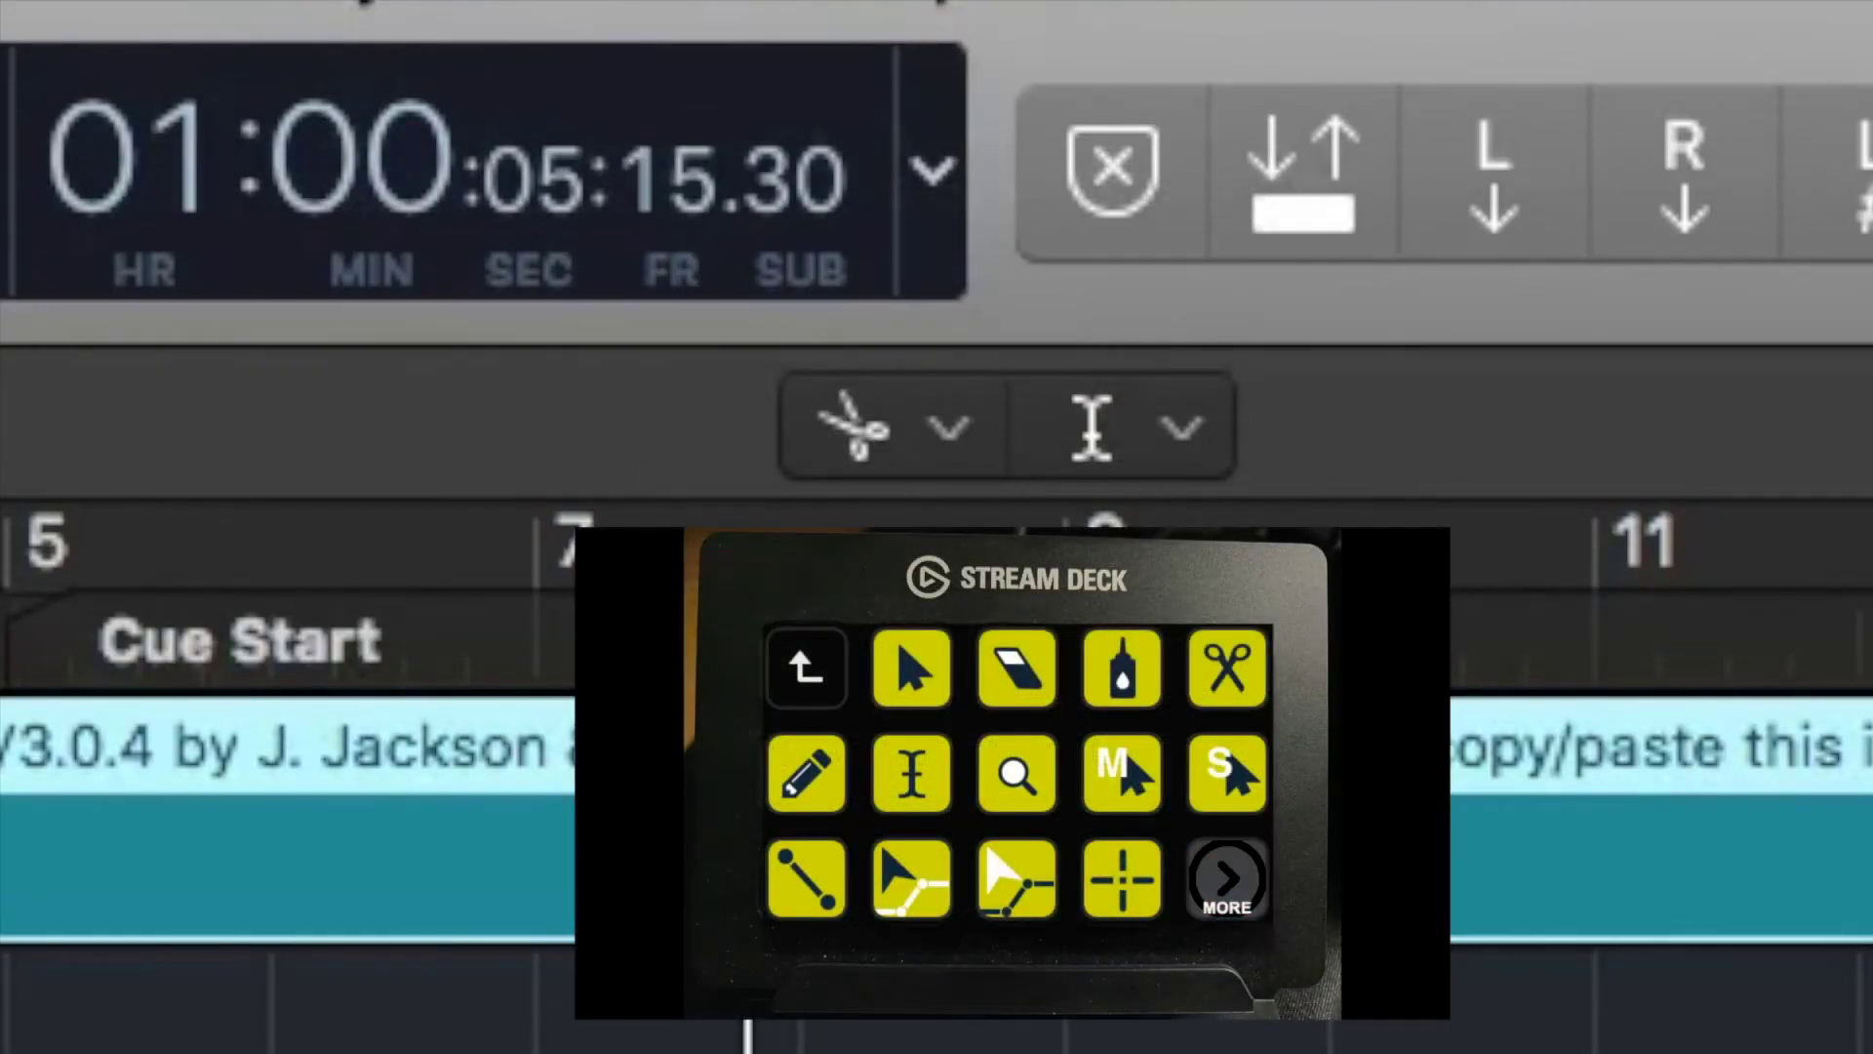
key(super+t)
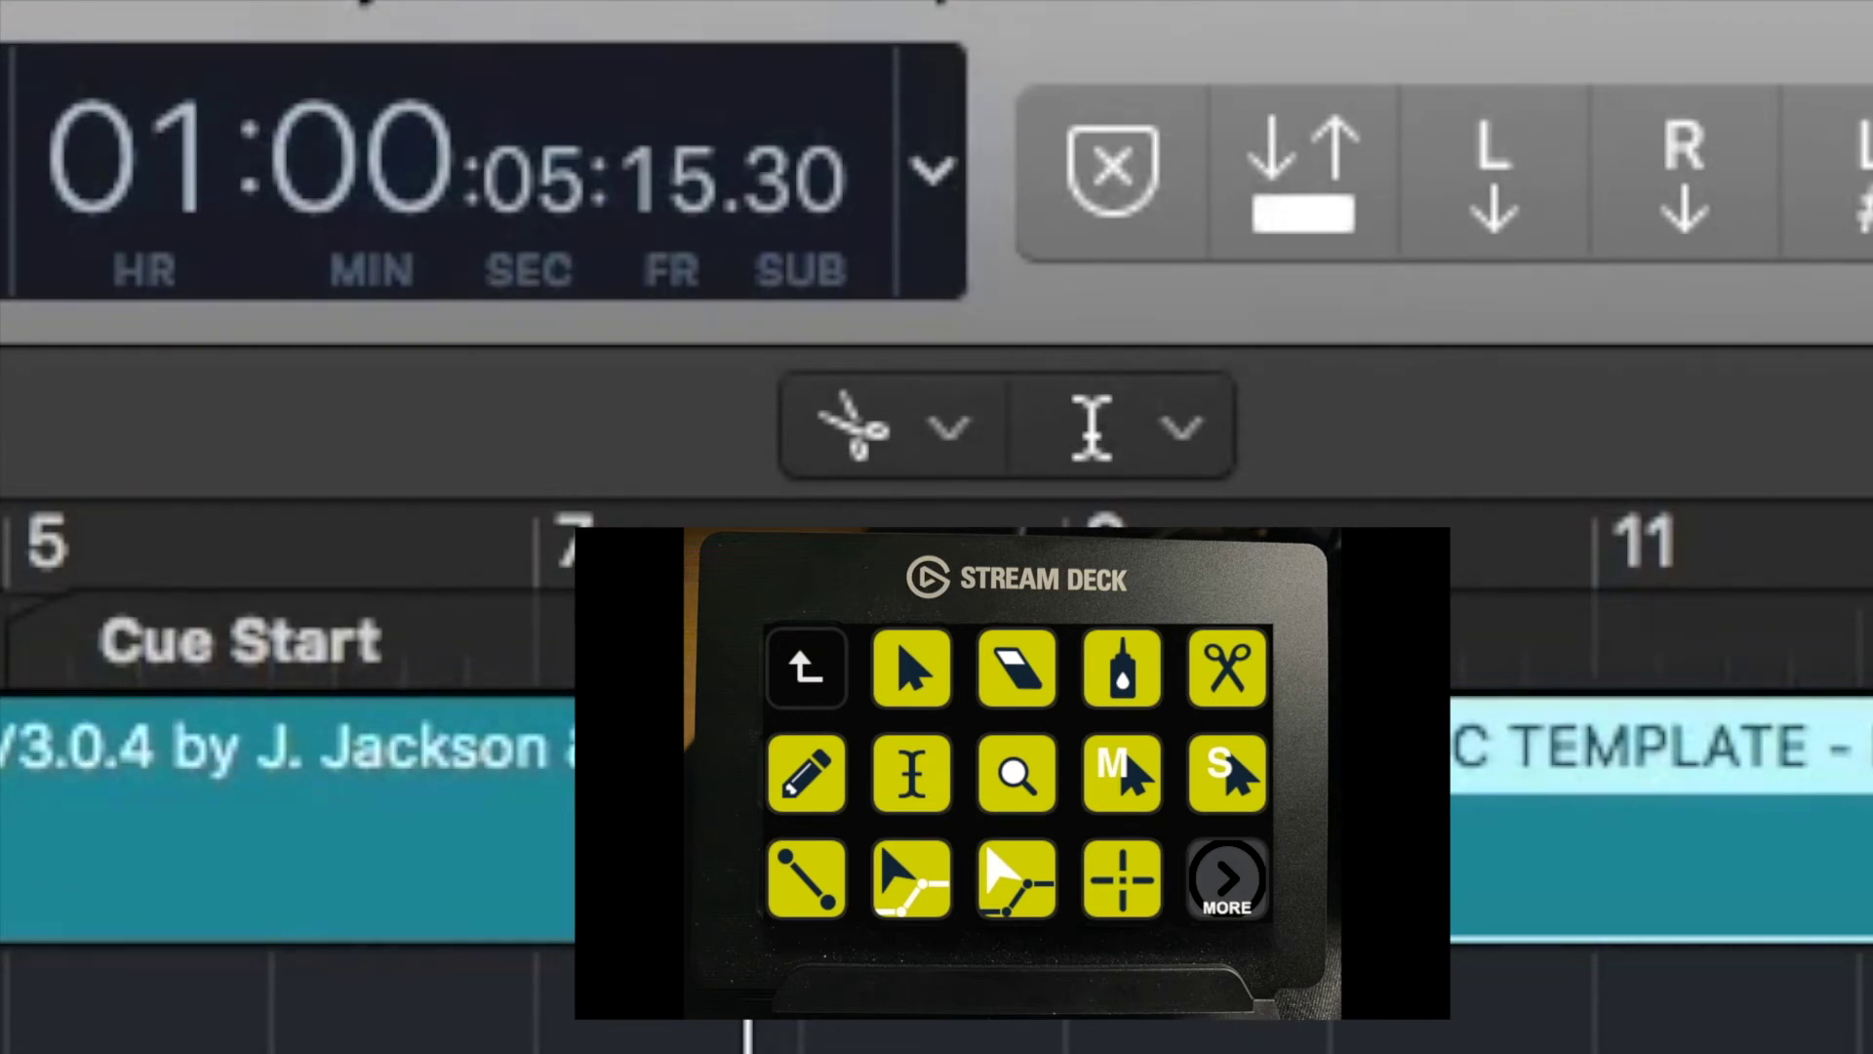
key(super+z)
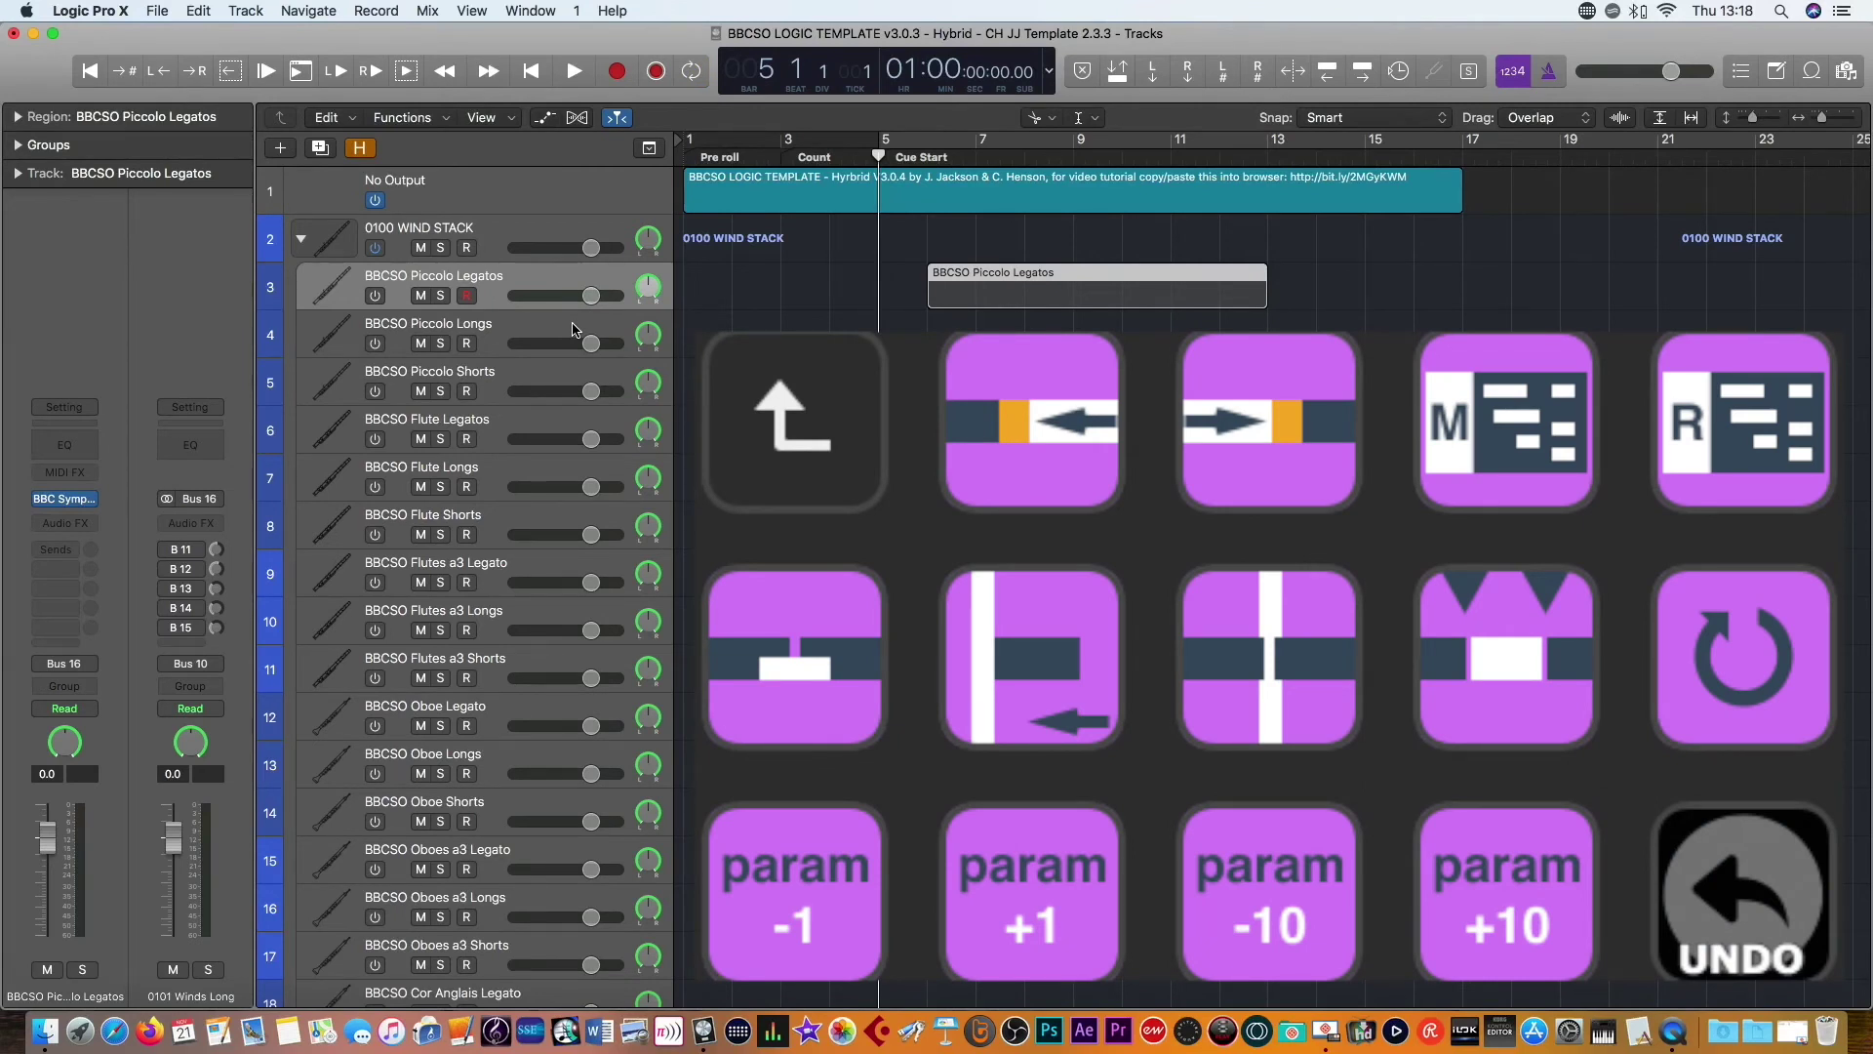
Nudge the Piccolo Legatos region left and right until it starts at bar 5, then rewind one bar.
key(alt+Left)
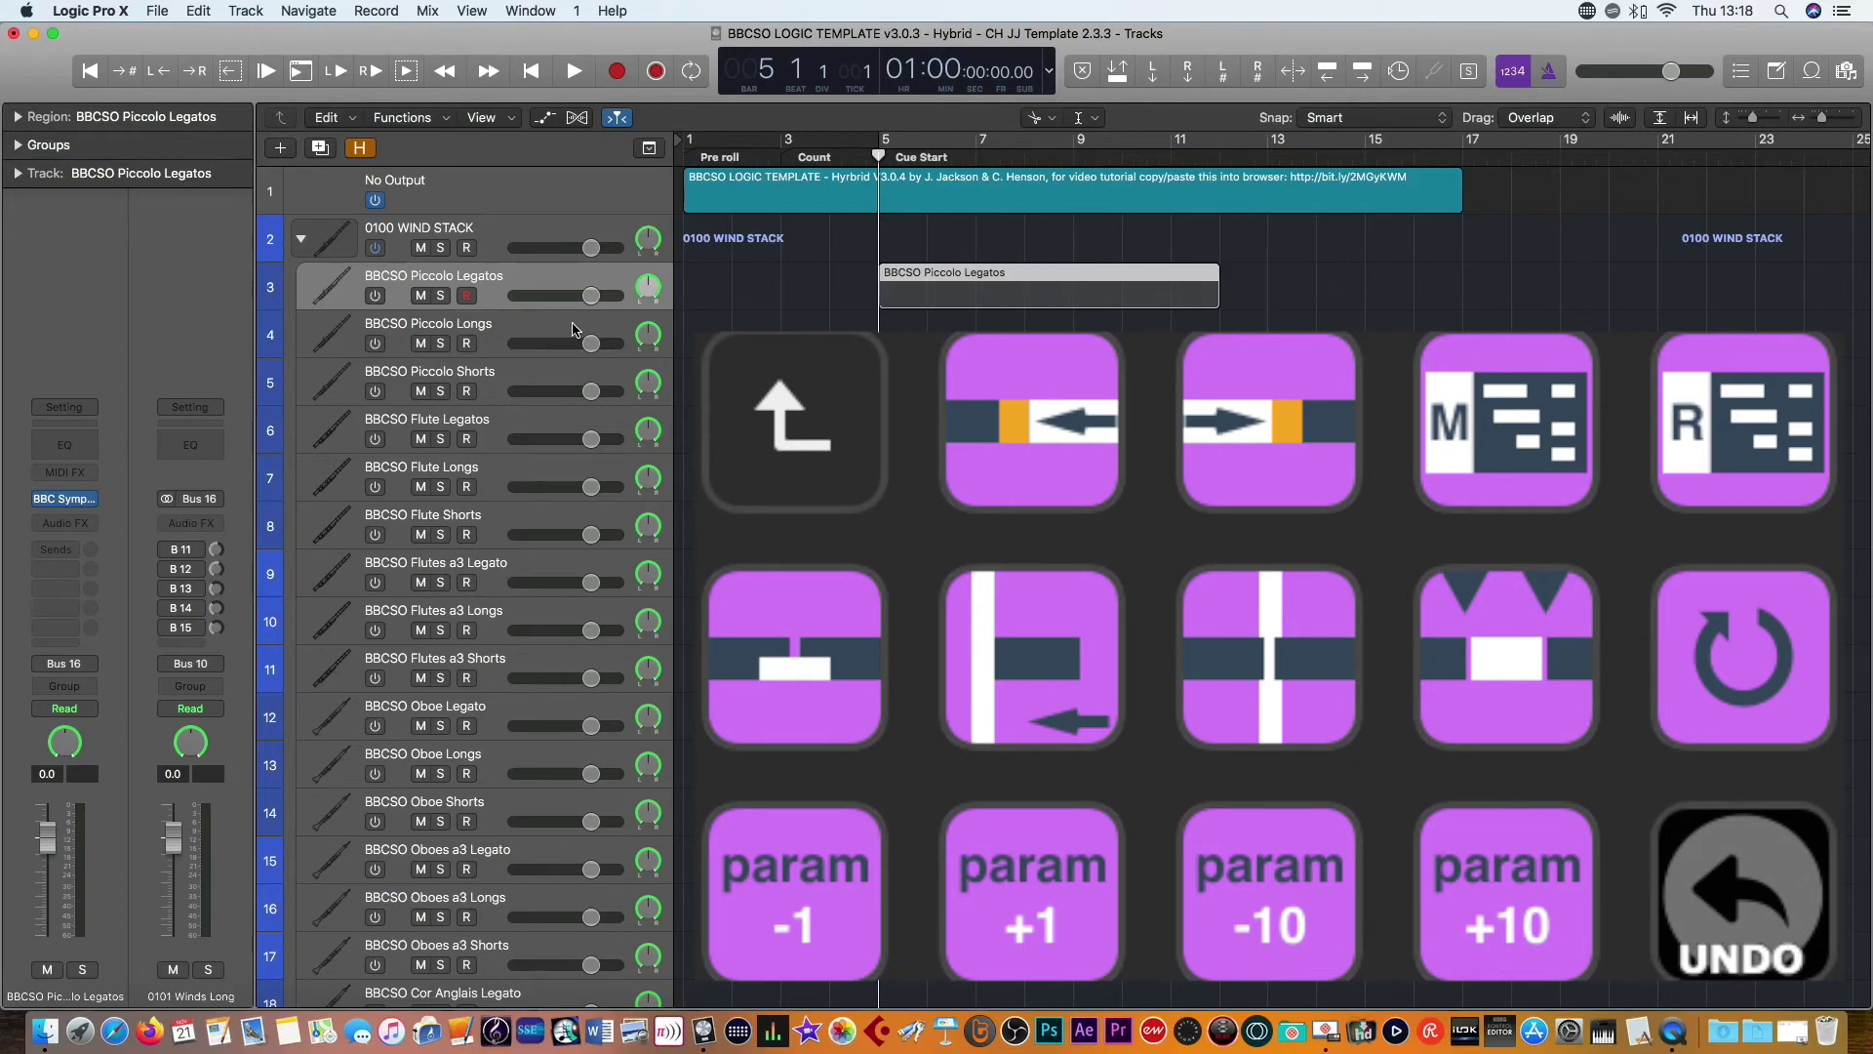
key(alt+Left)
key(alt+Left)
key(alt+Left)
key(alt+Right)
key(alt+Right)
key(alt+Right)
key(alt+Right)
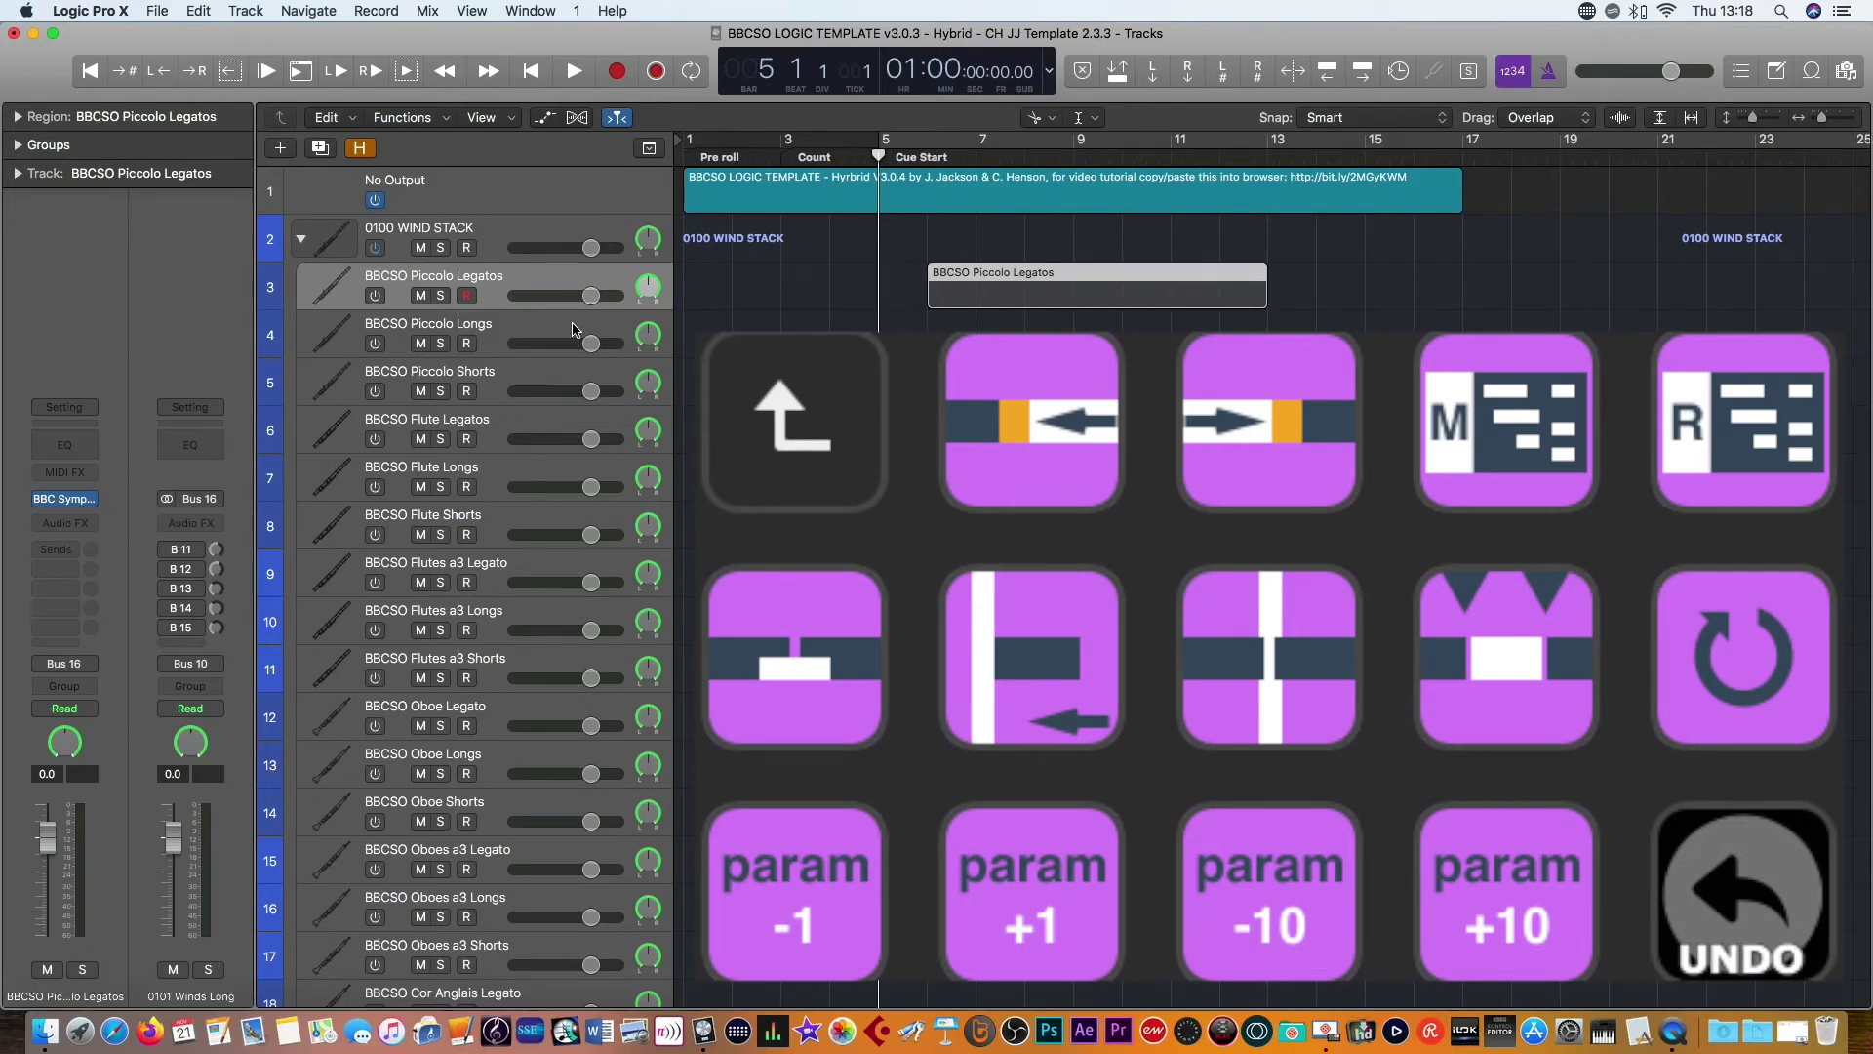
key(alt+Right)
key(alt+Right)
key(alt+Left)
key(alt+Left)
key(alt+Left)
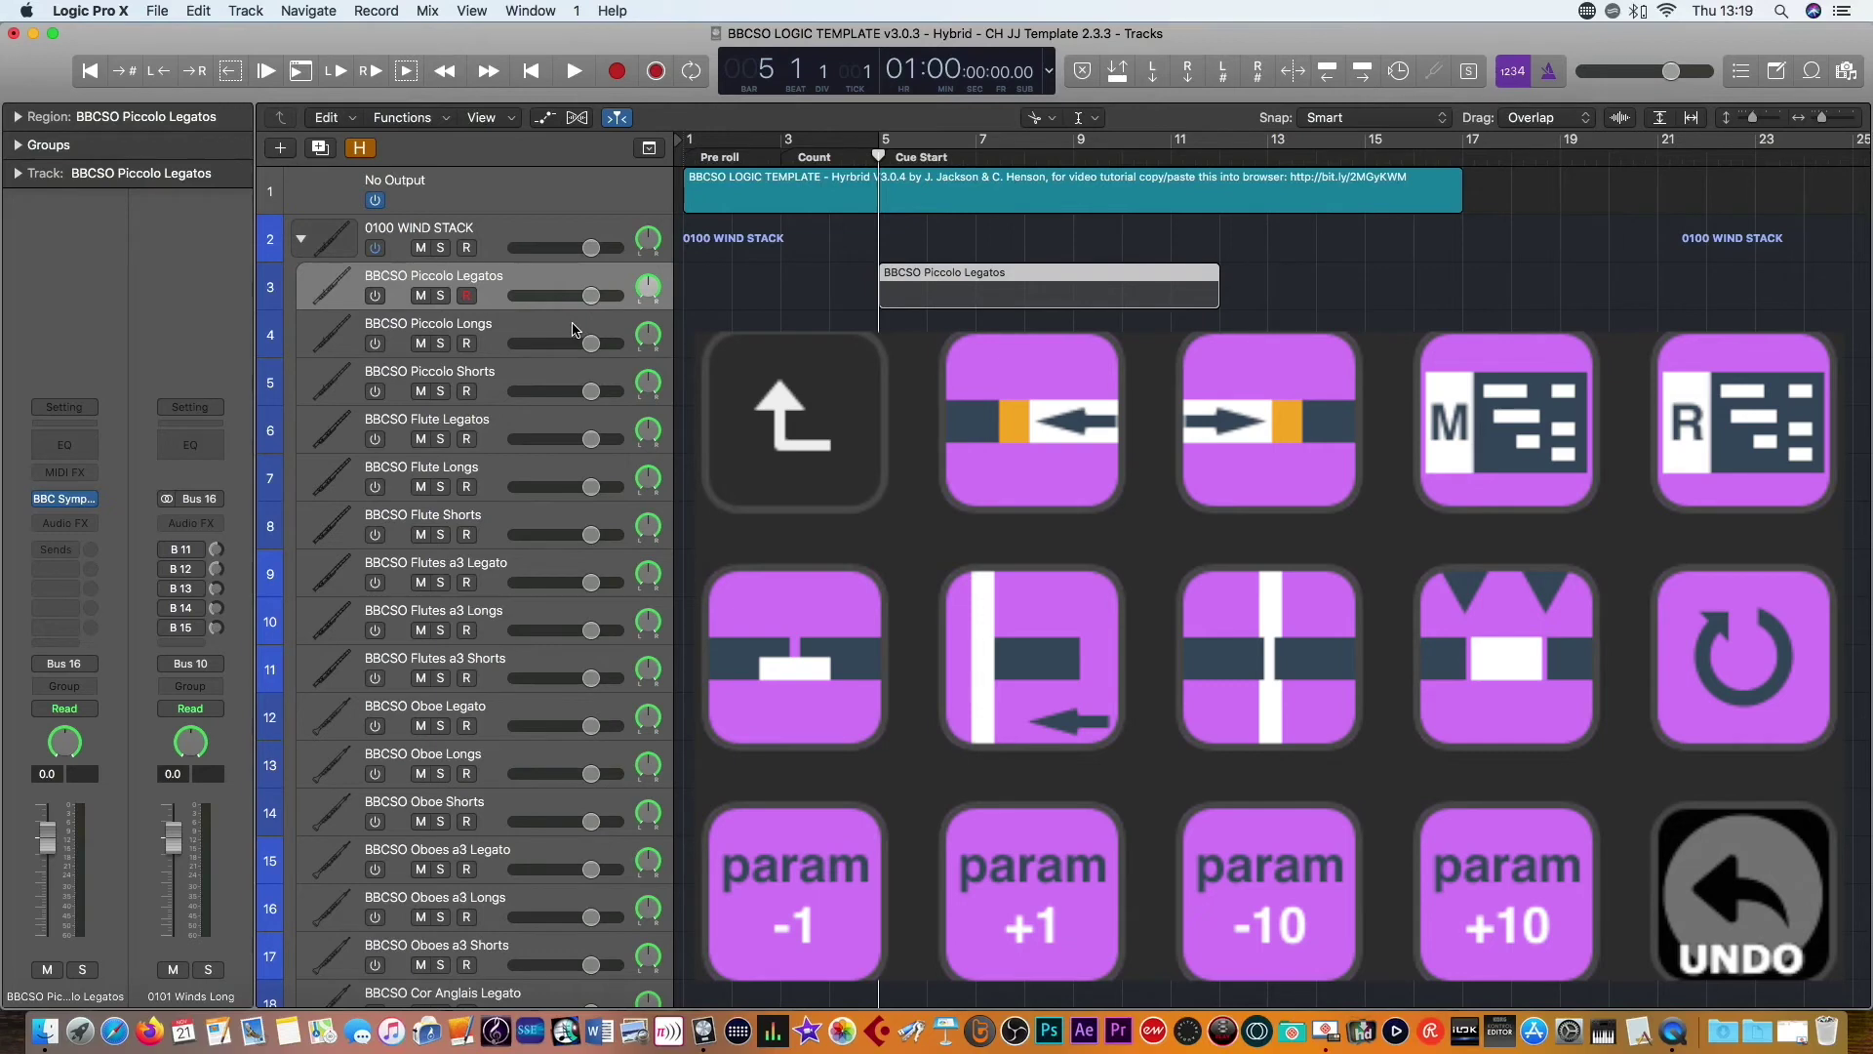
key(comma)
key(comma)
key(comma)
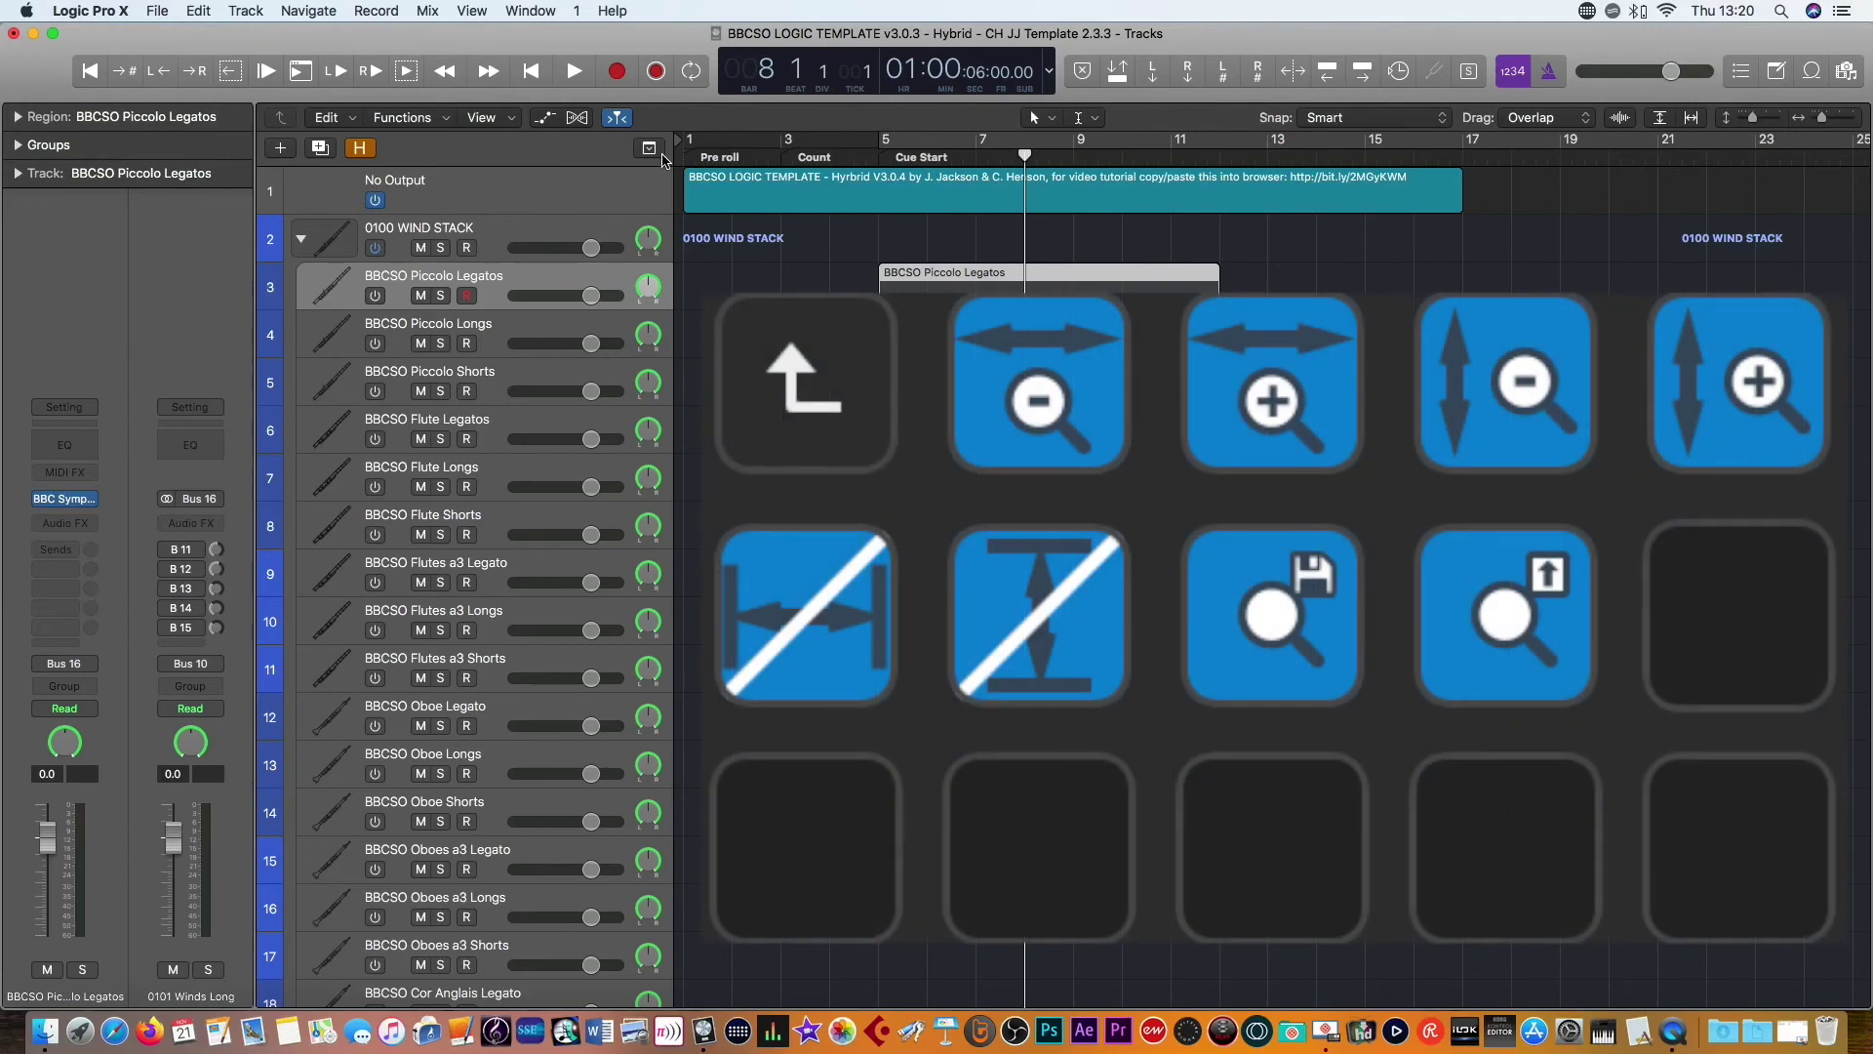
Zoom the timeline horizontally in and out until bars 1–121 are visible.
key(super+Right)
key(super+Left)
key(super+Left)
key(super+Left)
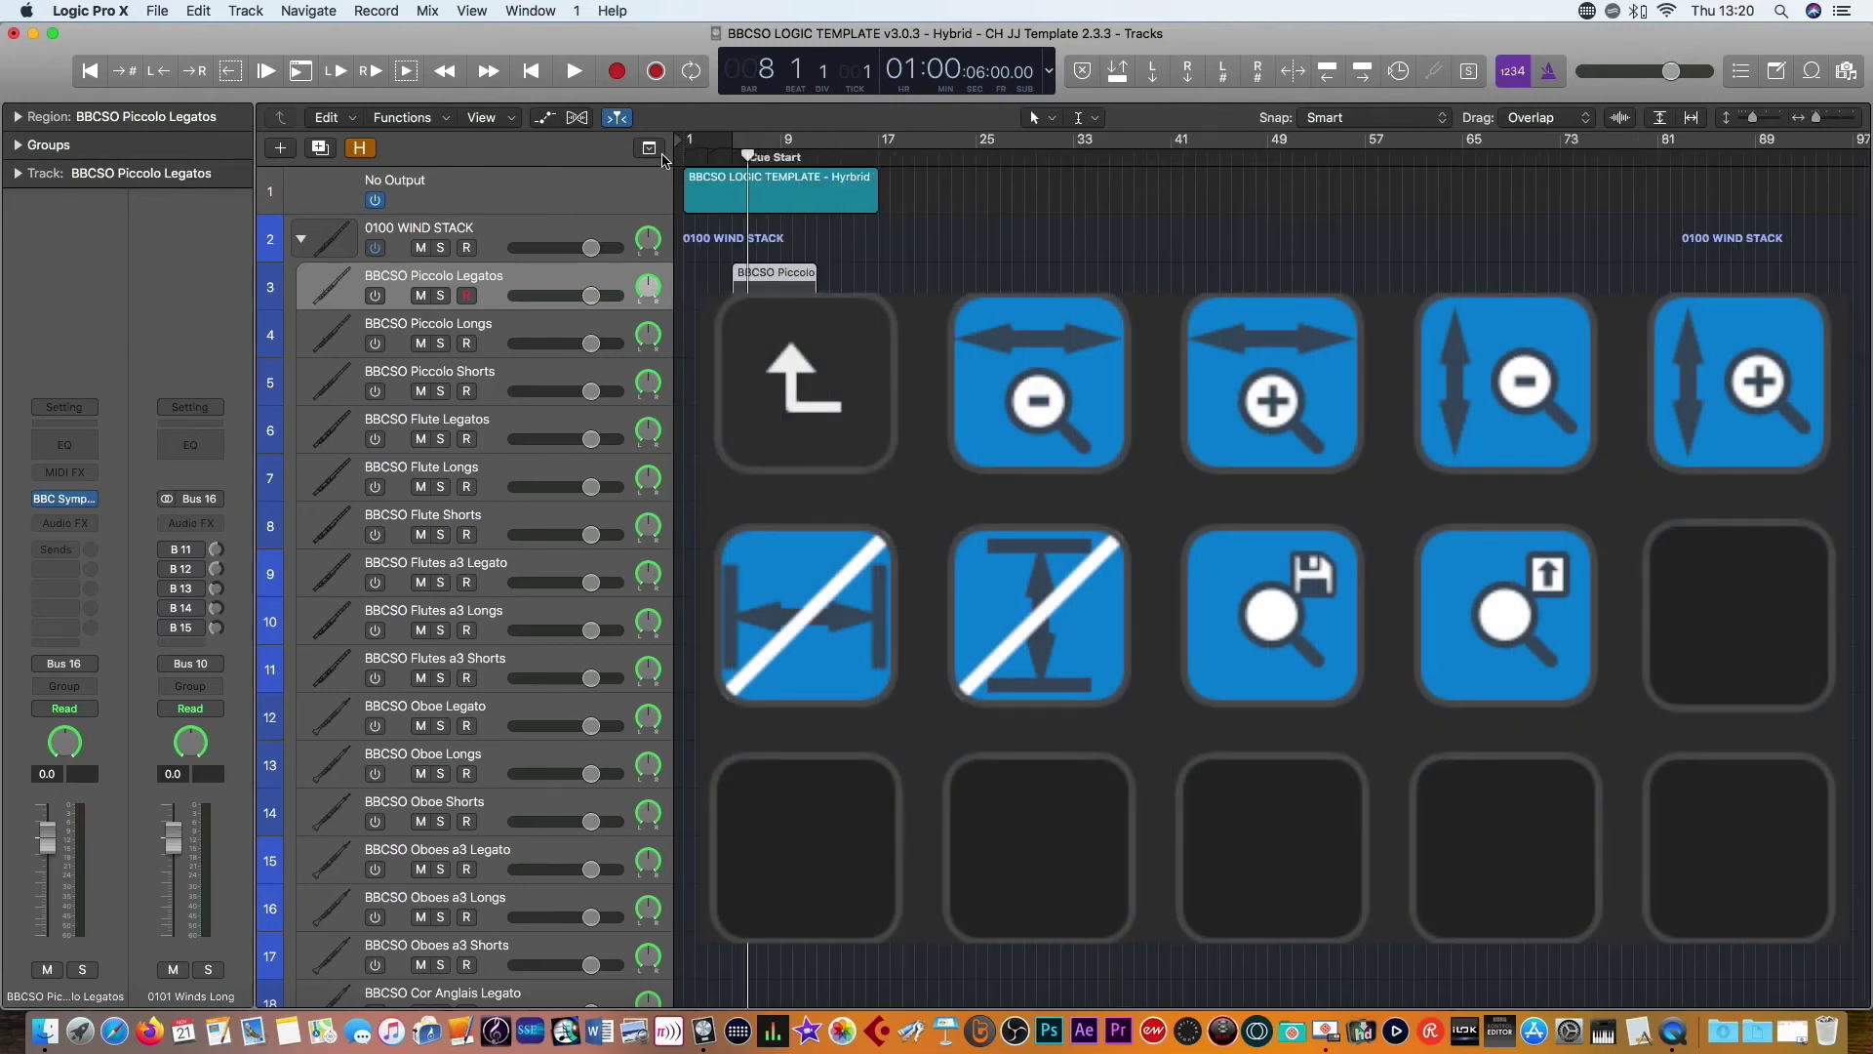
key(super+Right)
key(super+Right)
key(super+Right)
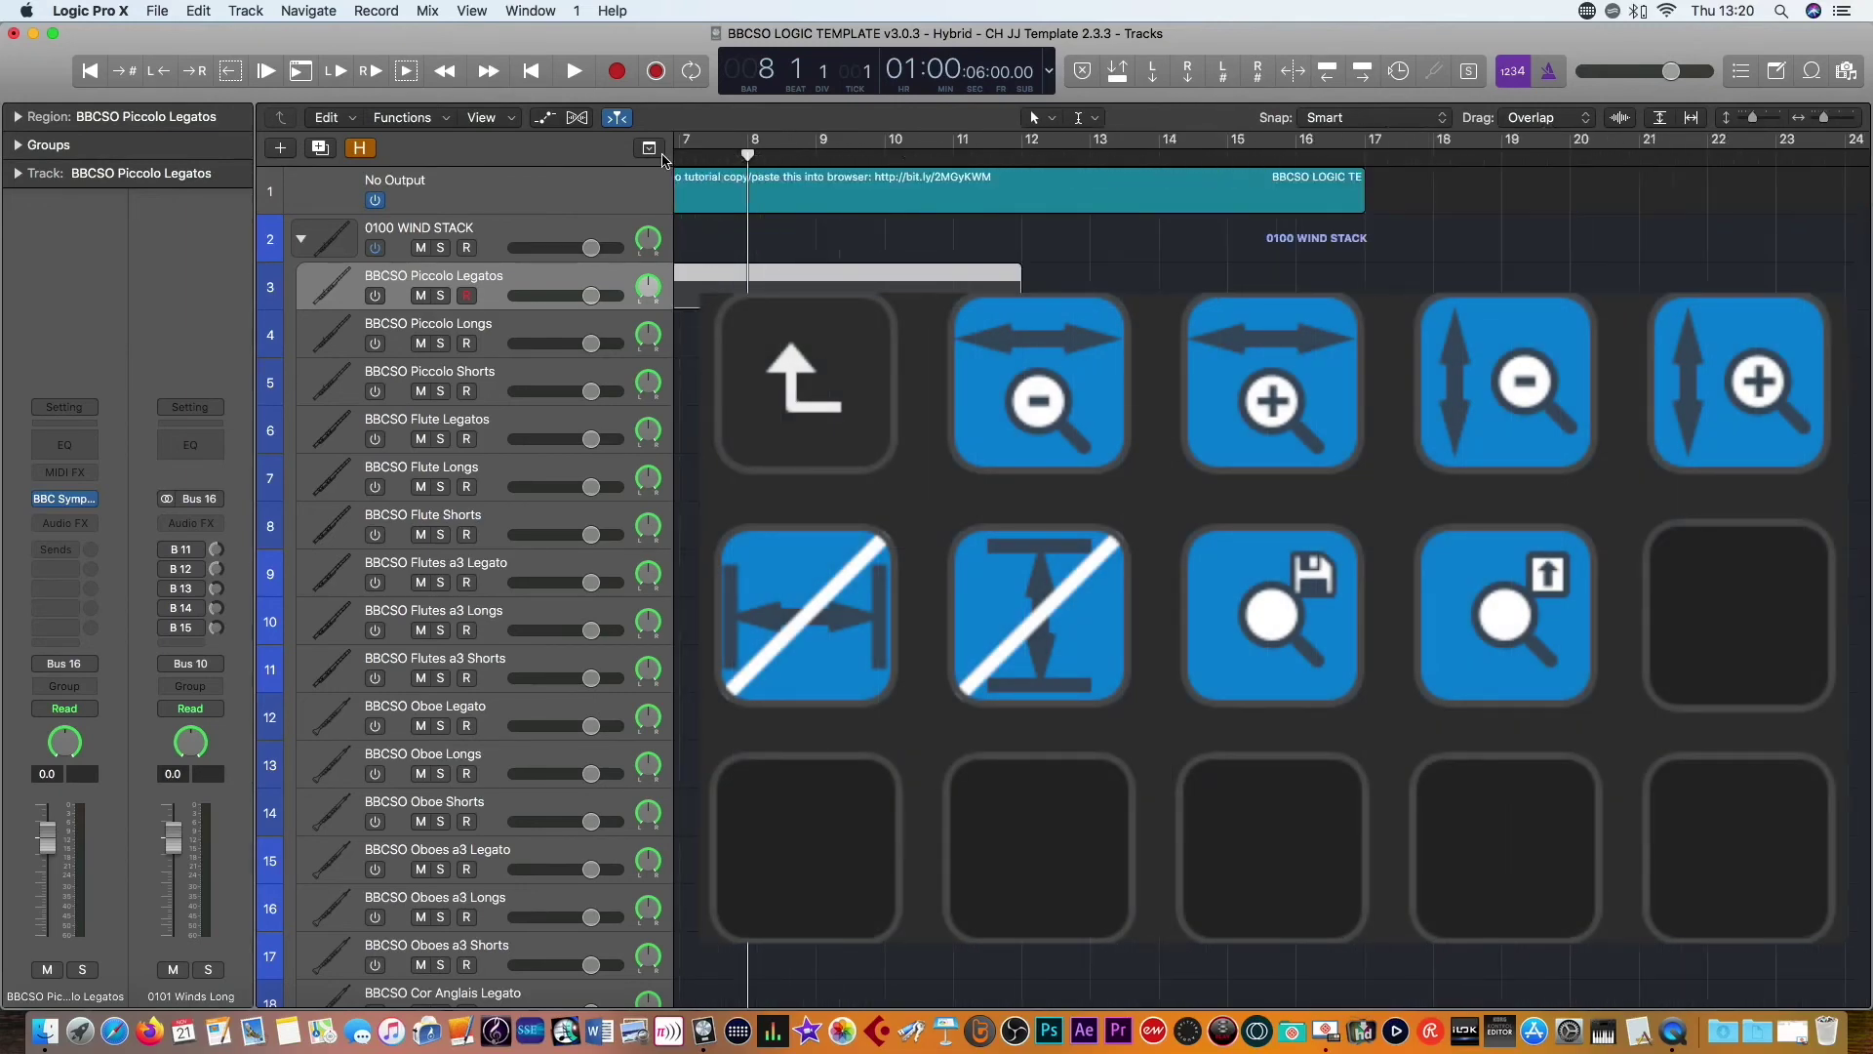
key(super+Left)
key(super+Left)
key(super+Left)
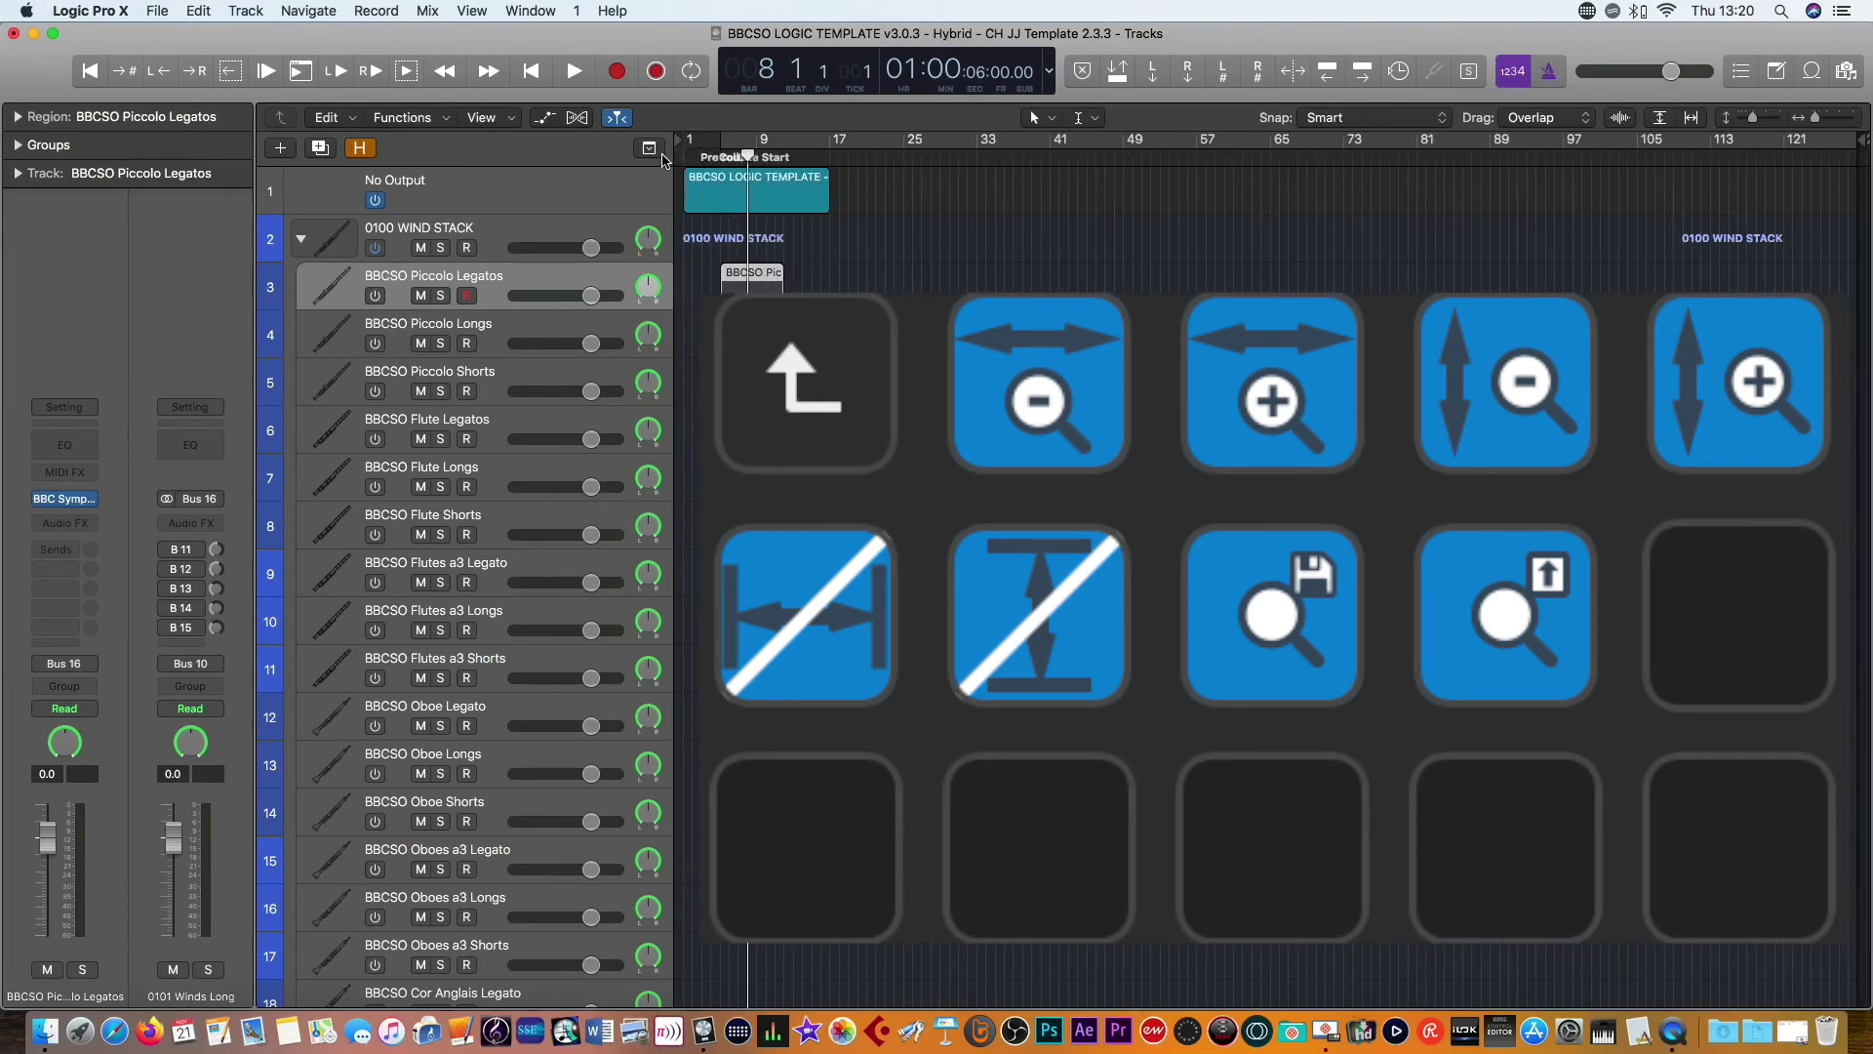
scroll(663, 159, down, 1)
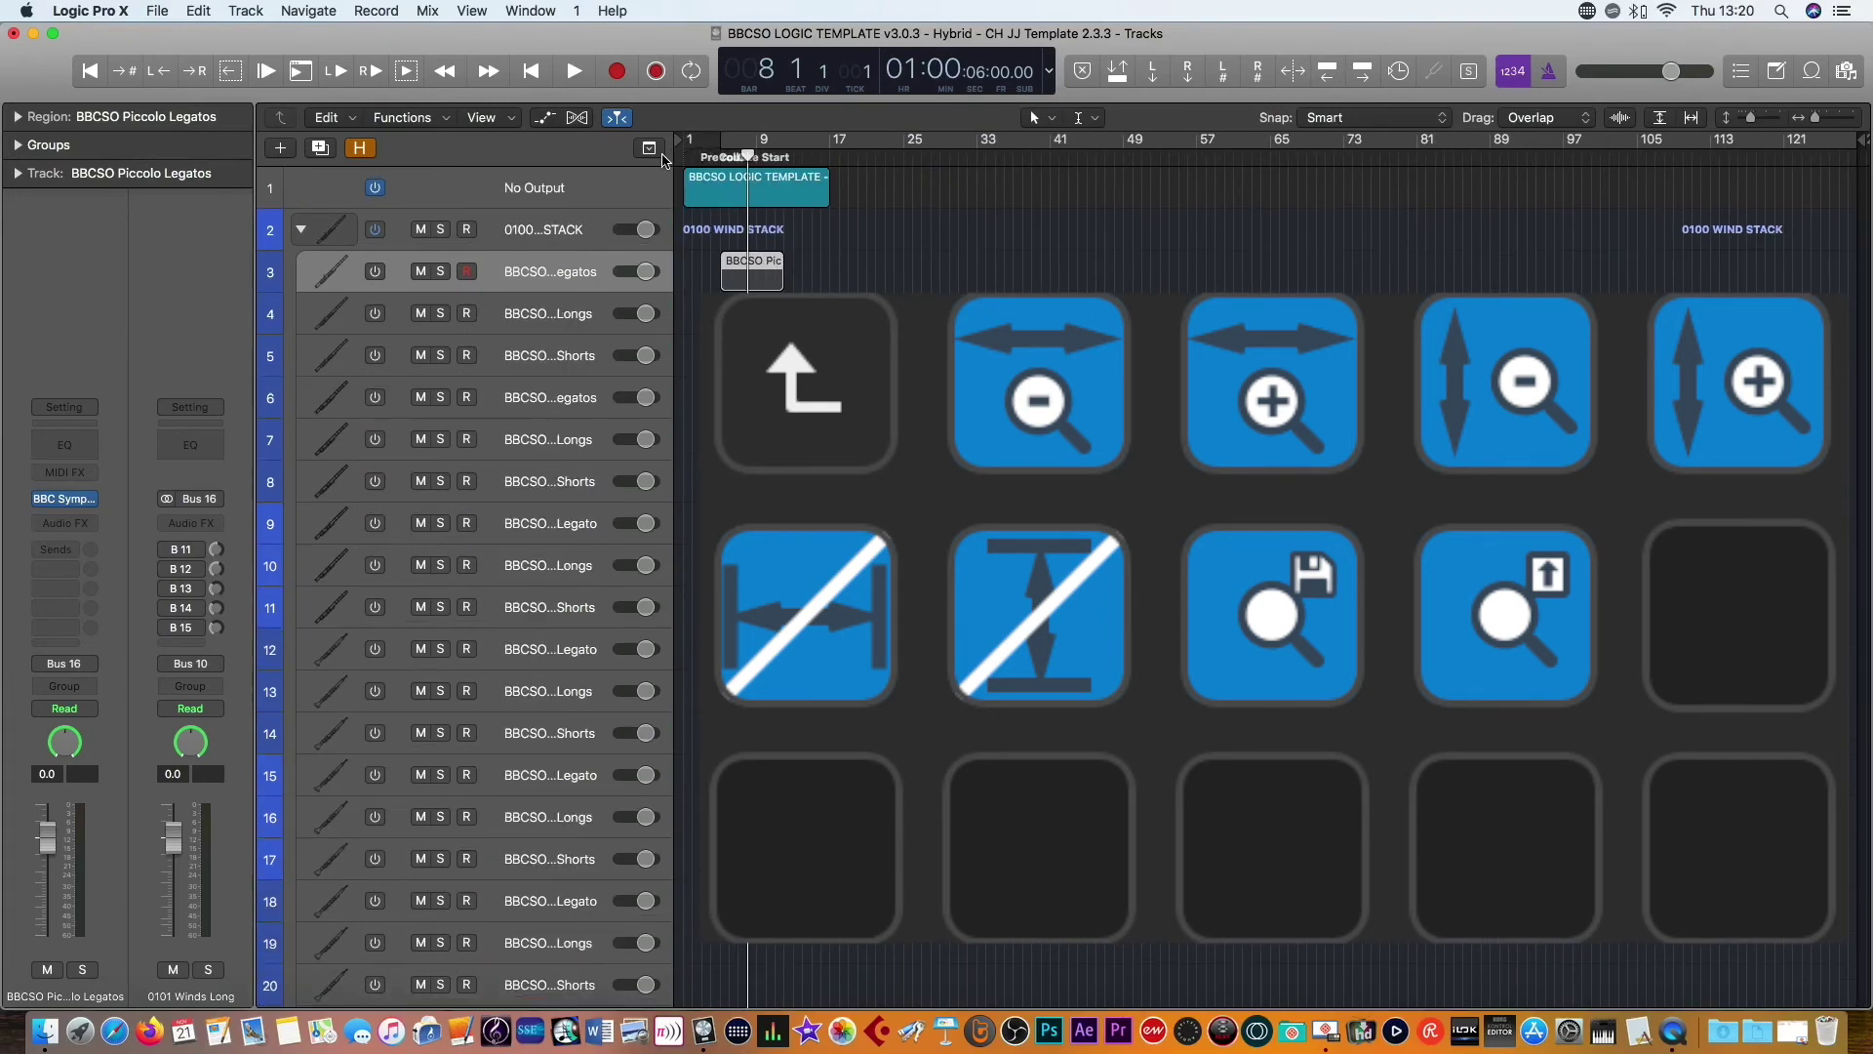
Adjust track row height, toggle horizontal and vertical auto zoom, and compact rows to fit all tracks.
key(super+Up)
key(super+Up)
key(super+Up)
key(super+Up)
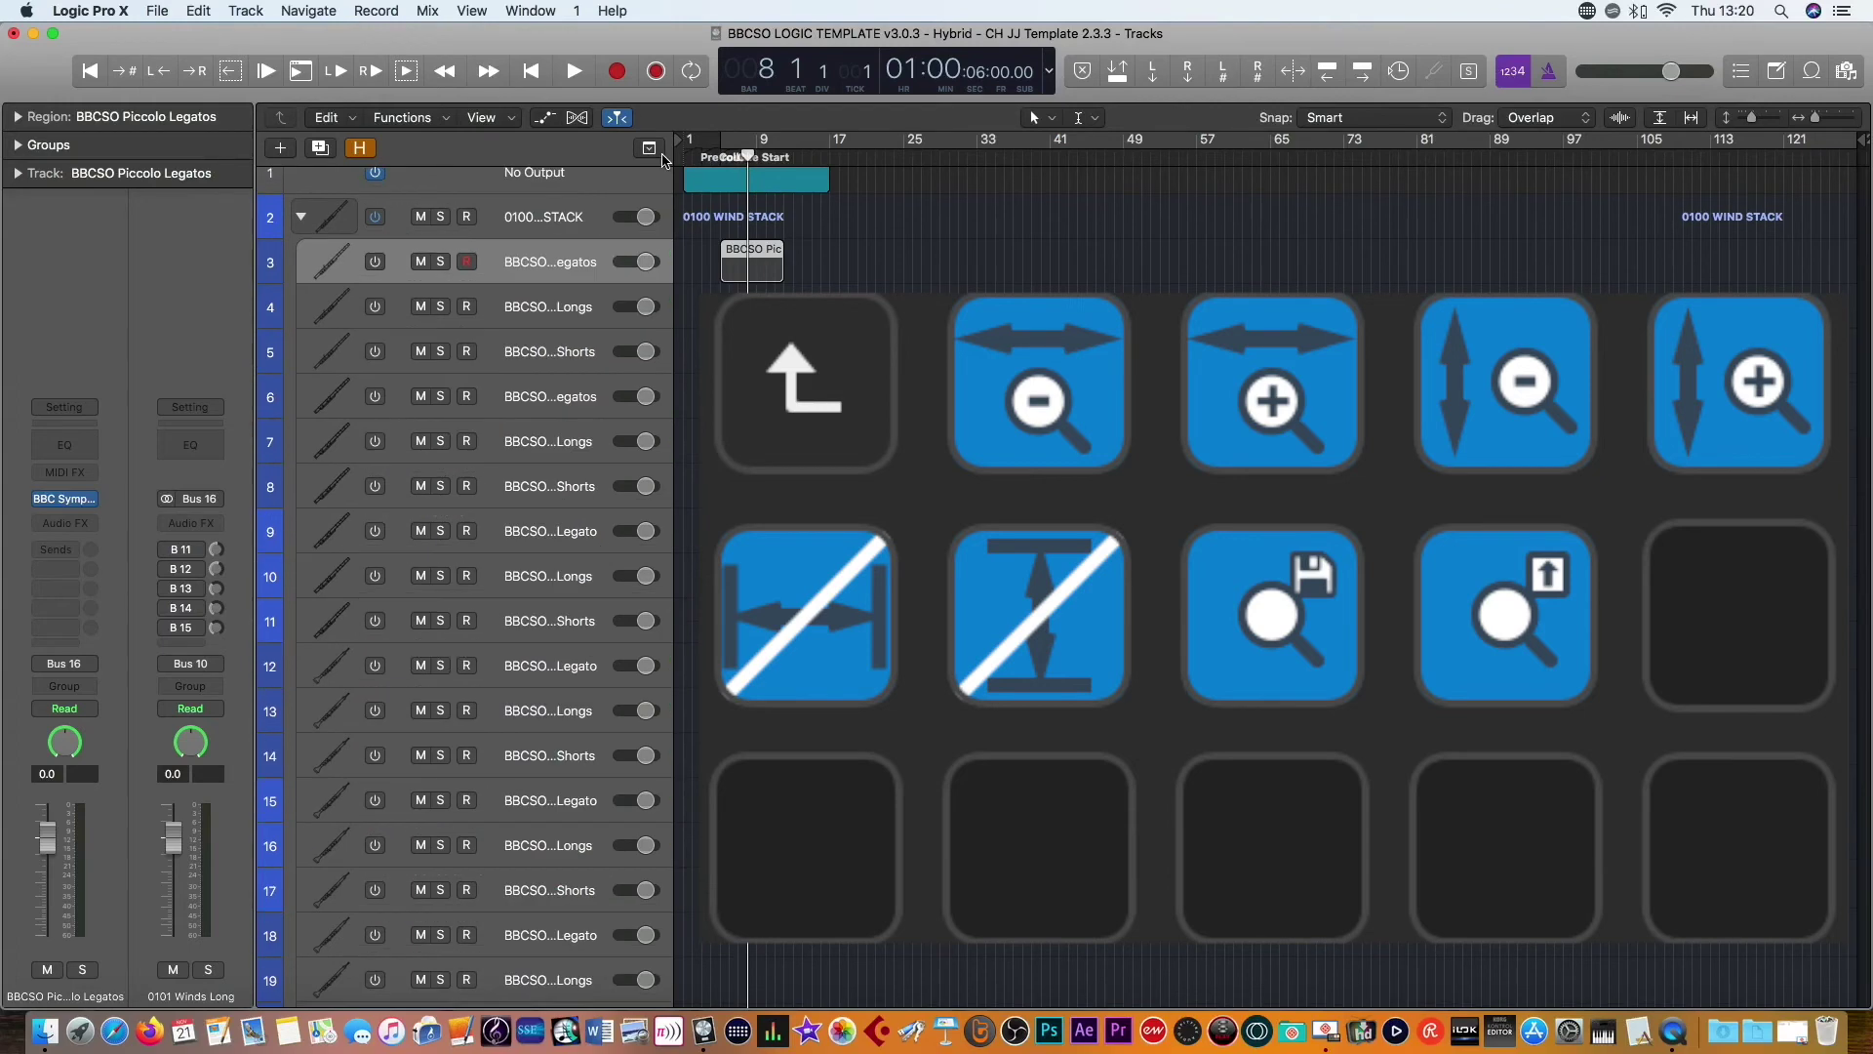
key(super+Down)
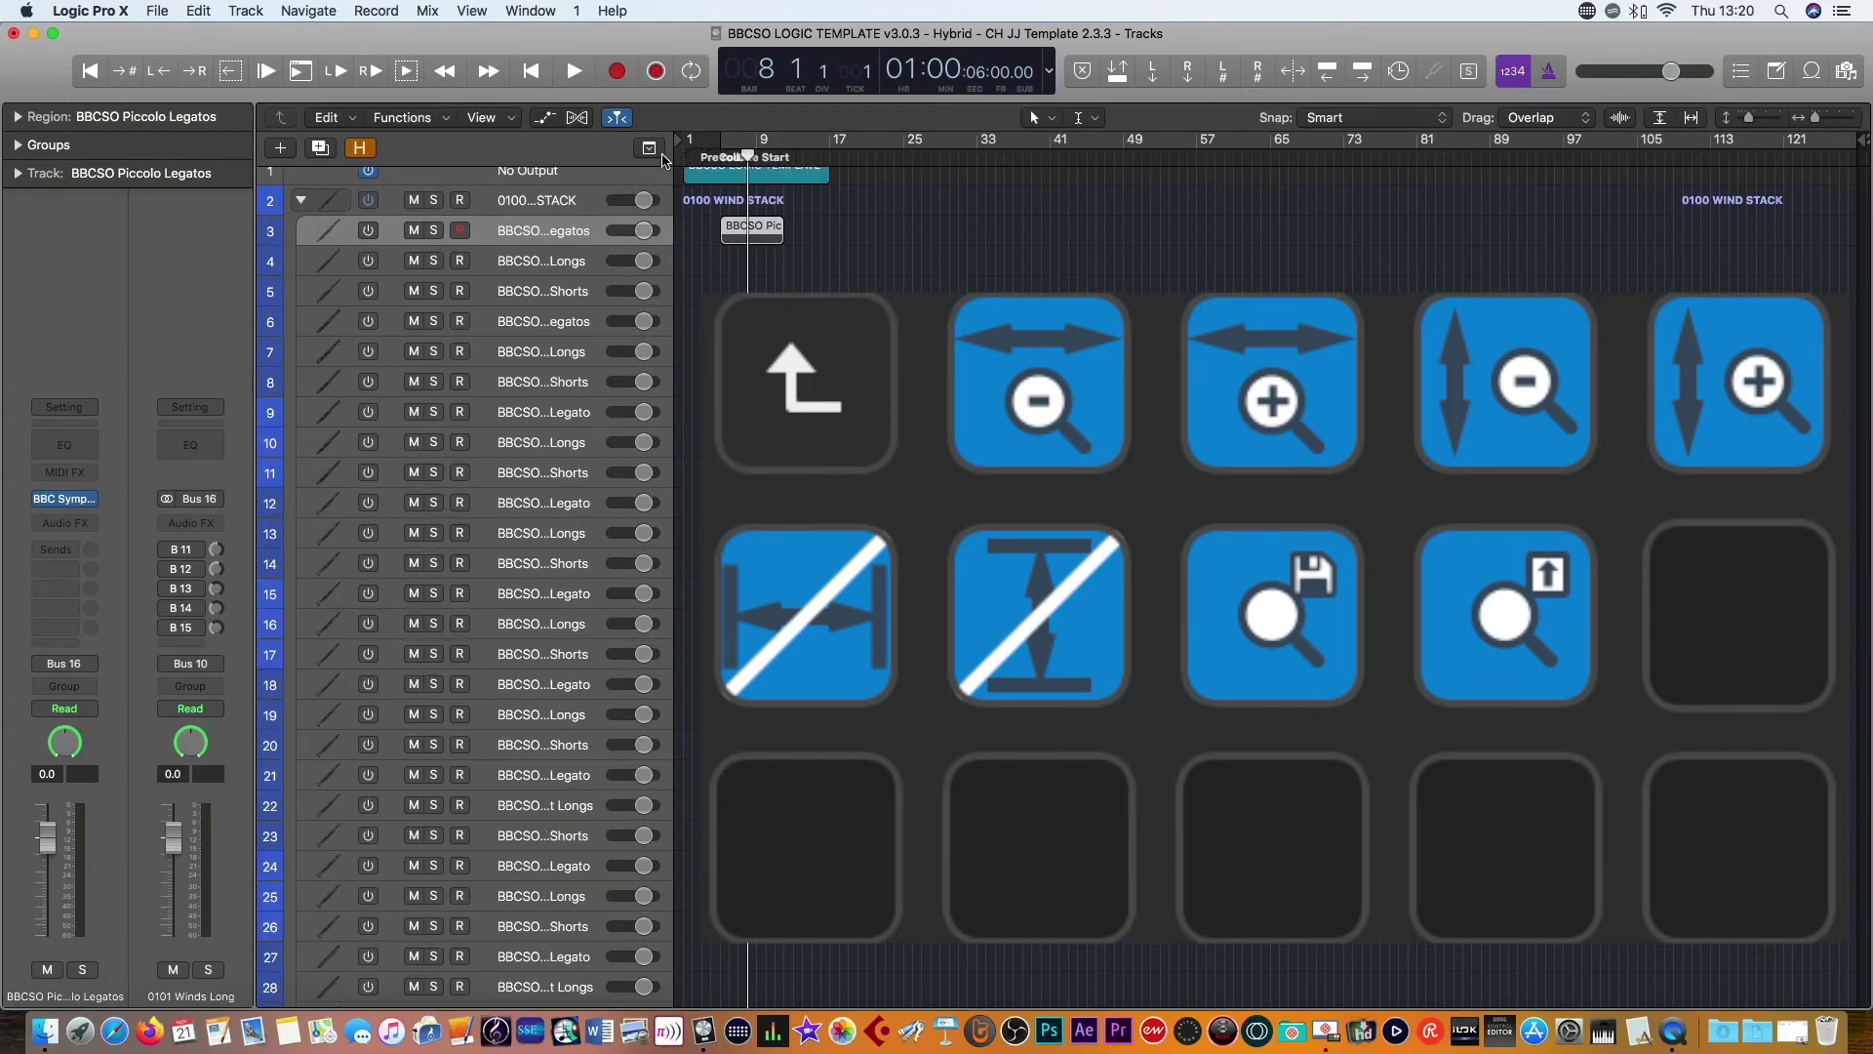
key(super+Right)
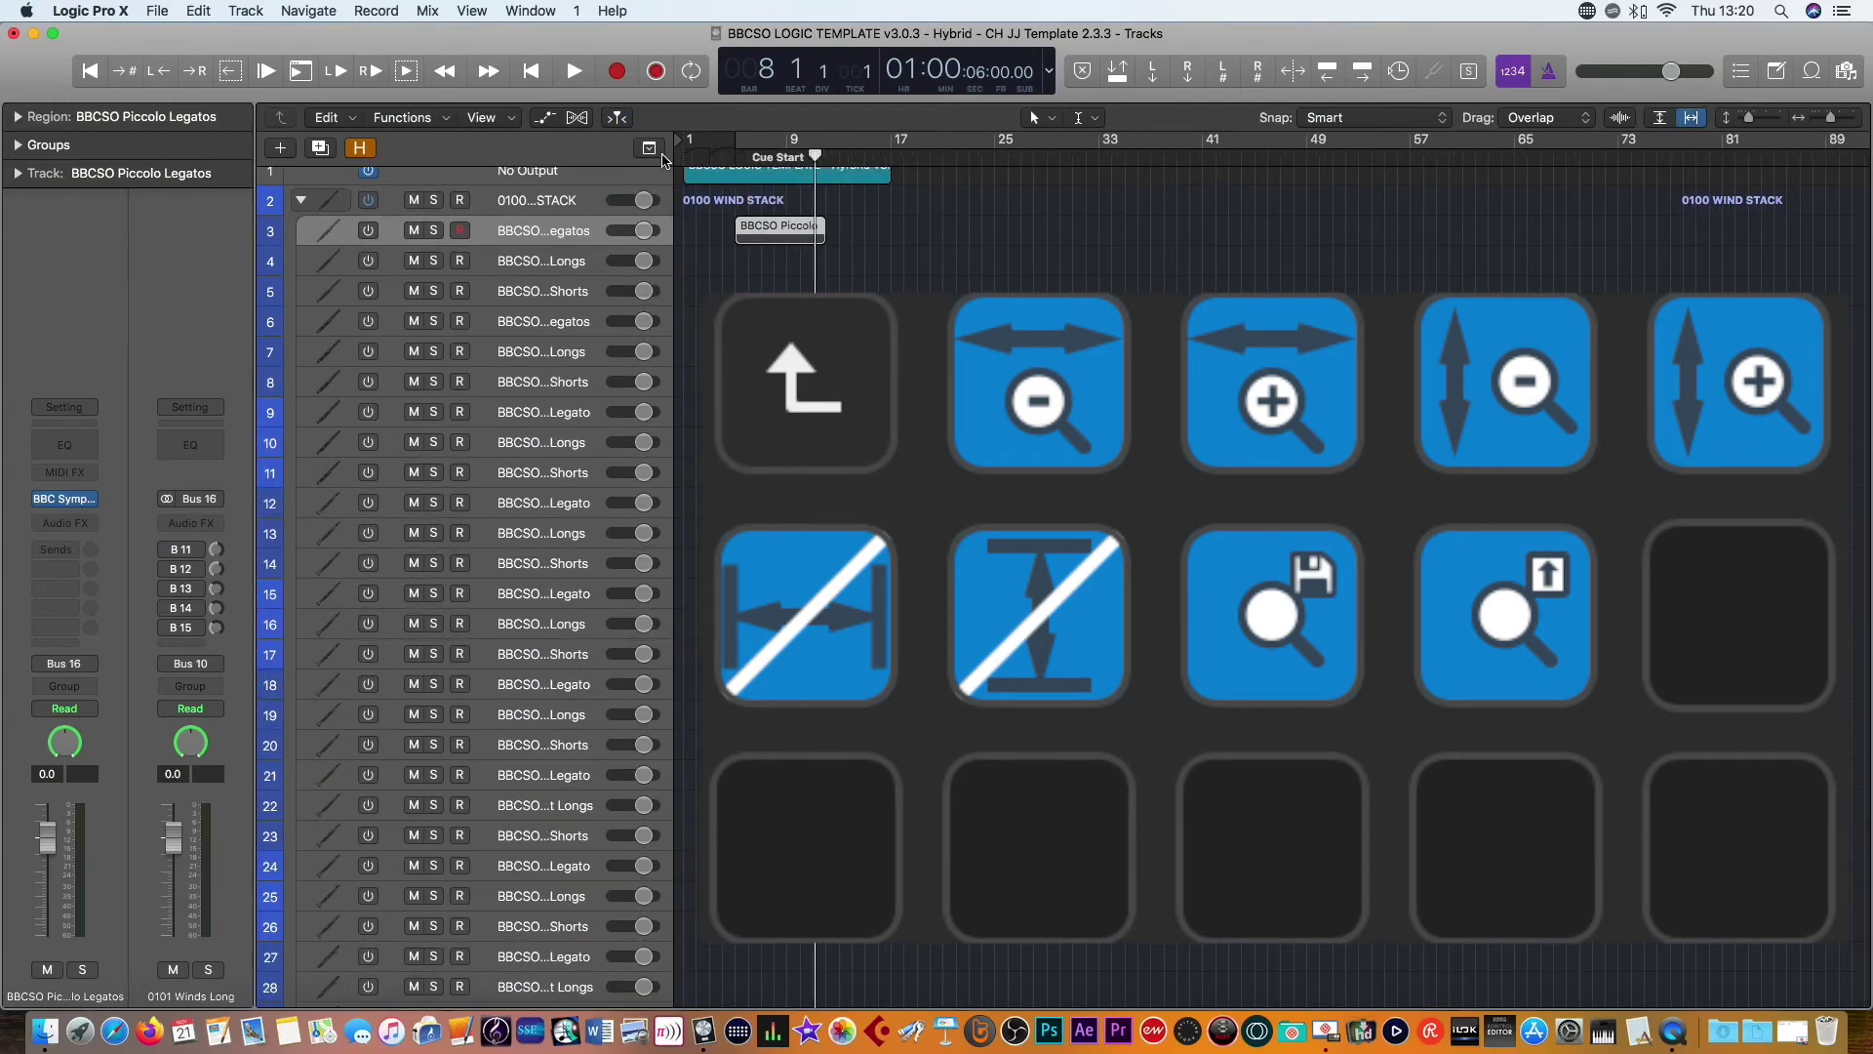
key(super+Left)
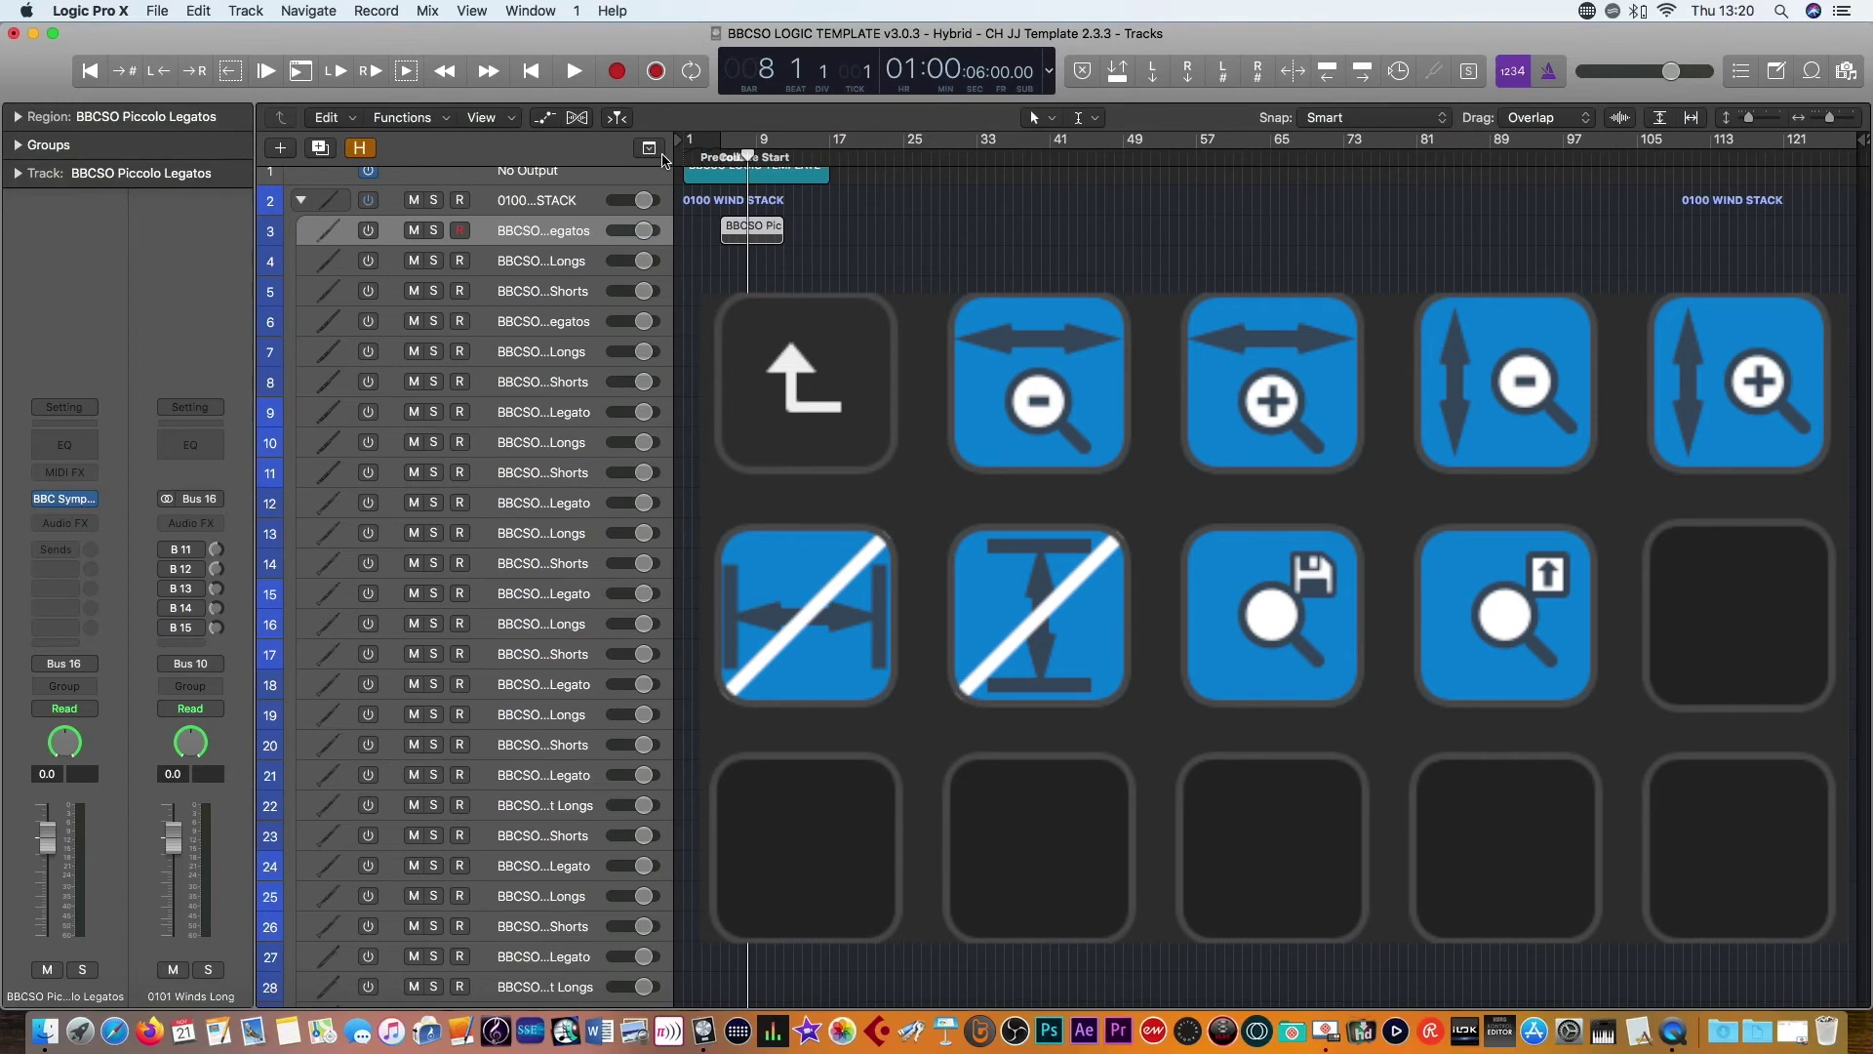
key(z)
key(super+Left)
key(z)
key(z)
key(z)
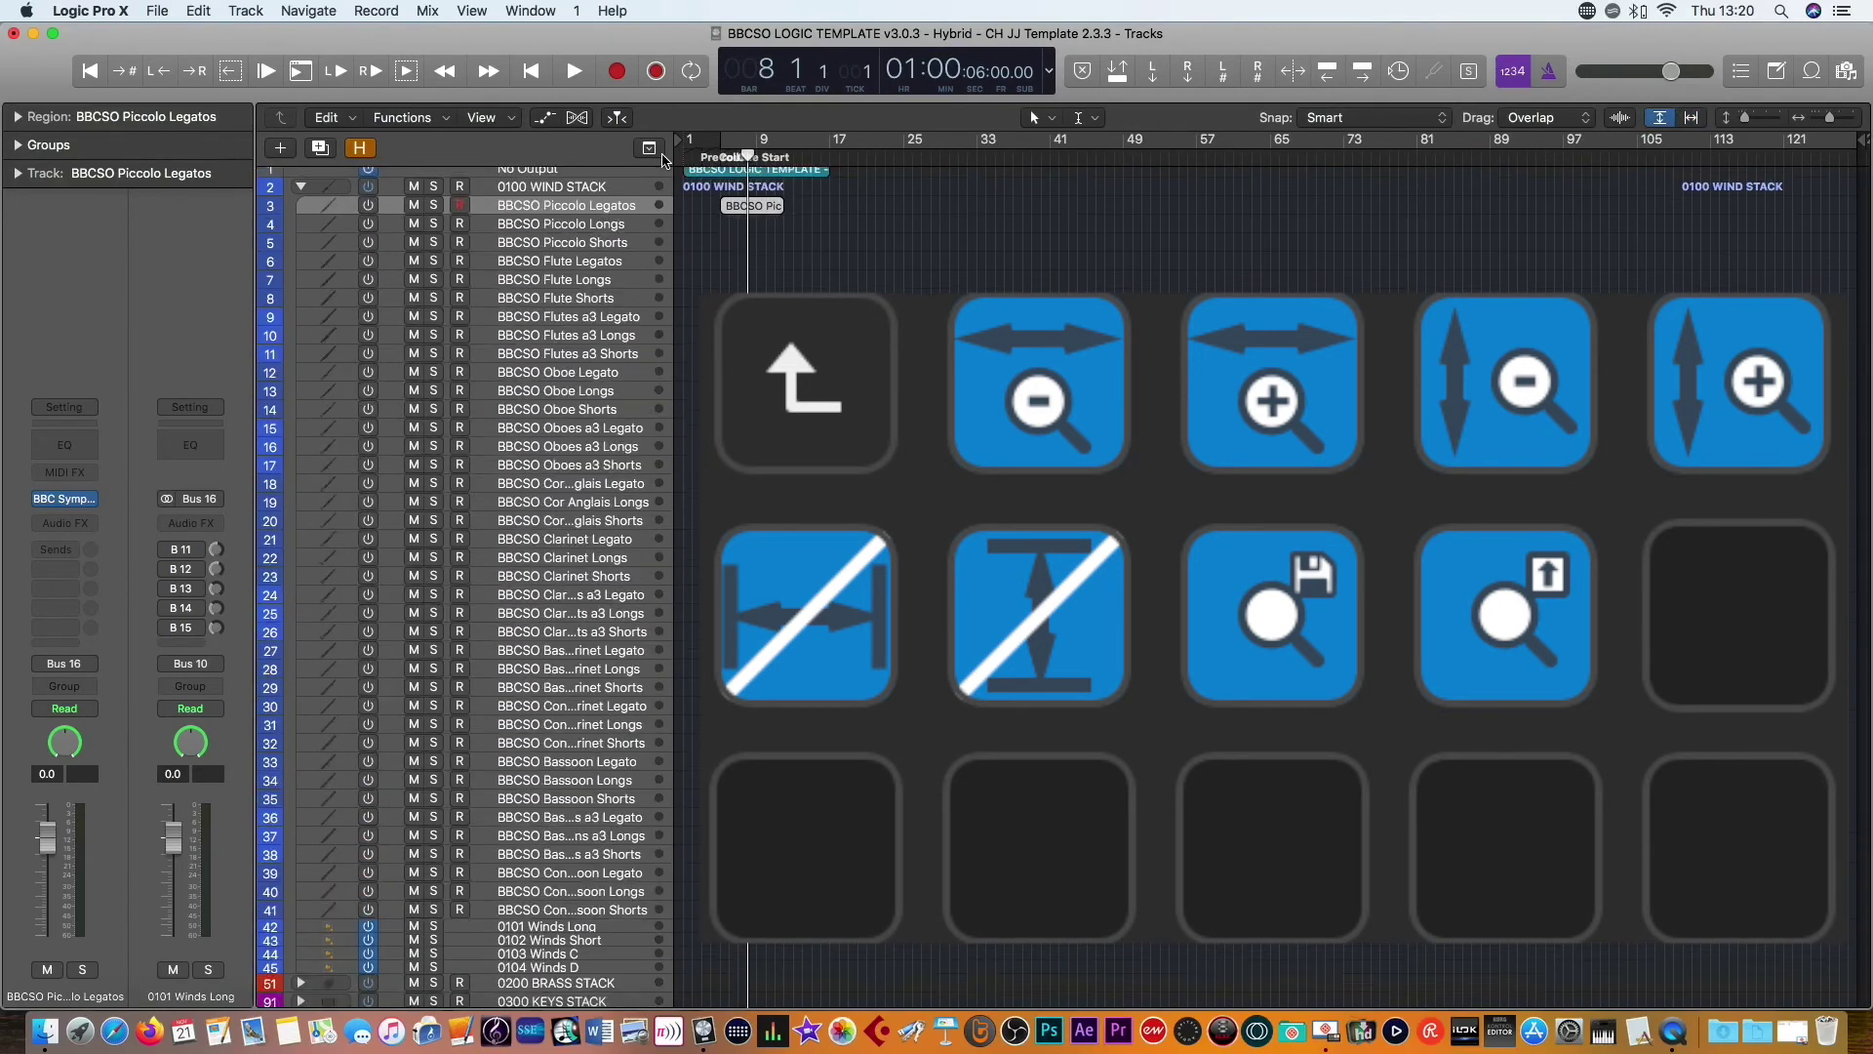
key(super+Up)
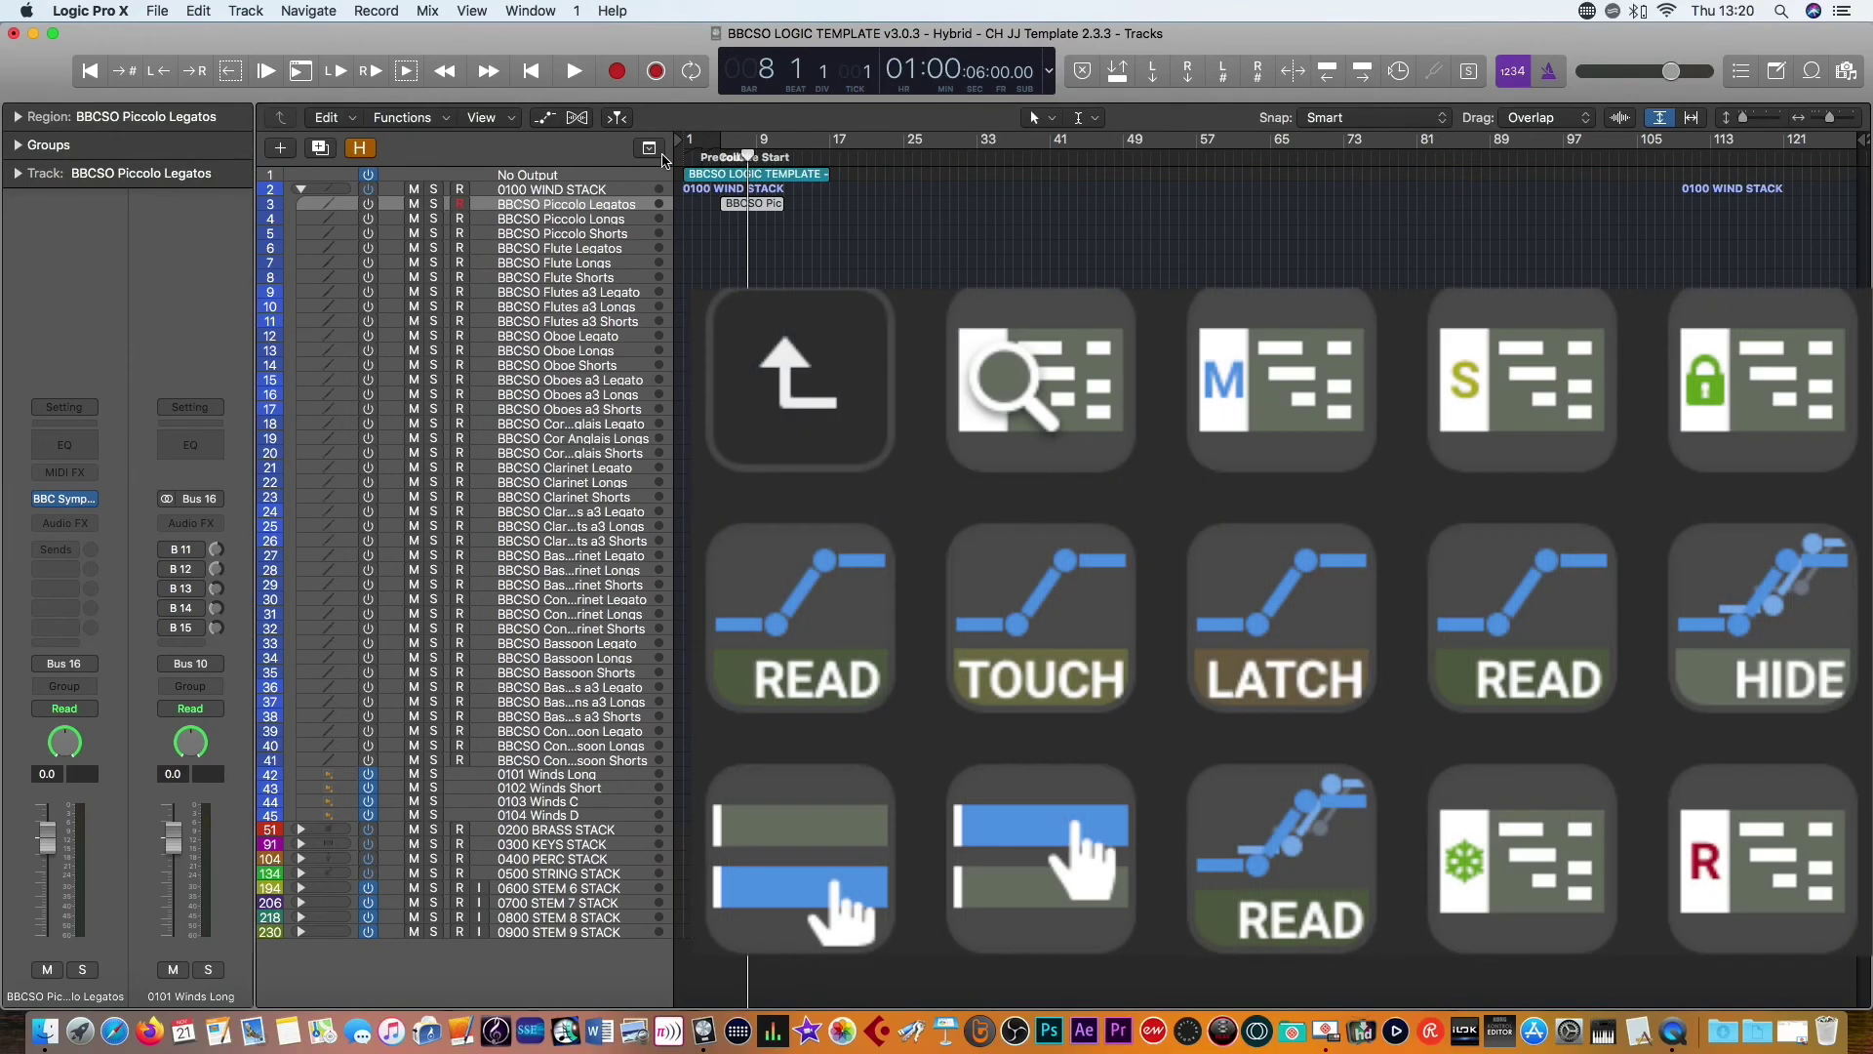
Cycle the Piccolo Legatos automation mode through Touch, Read and Latch, ending on Write.
key(ctrl+super+t)
key(ctrl+super+r)
key(ctrl+super+l)
key(ctrl+super+w)
Show and hide the automation lanes, leaving them hidden with the 0100 WIND STACK selected.
key(a)
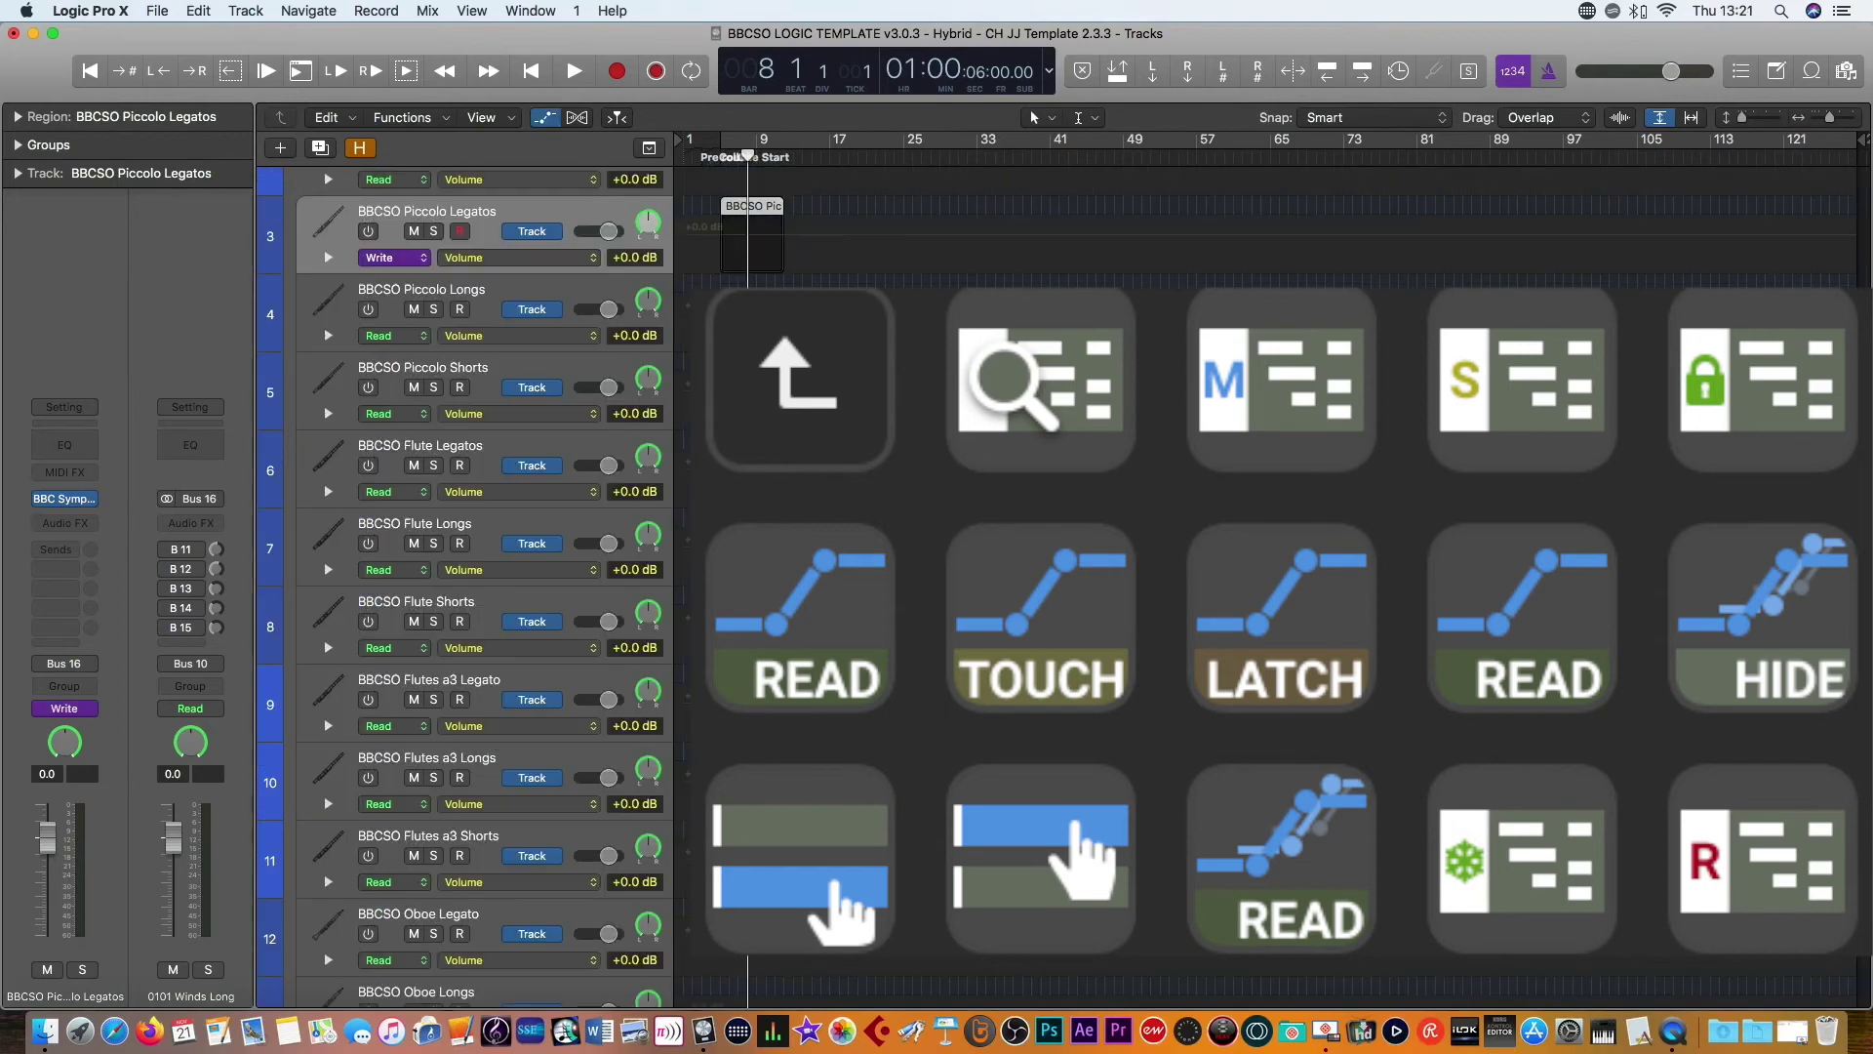
key(a)
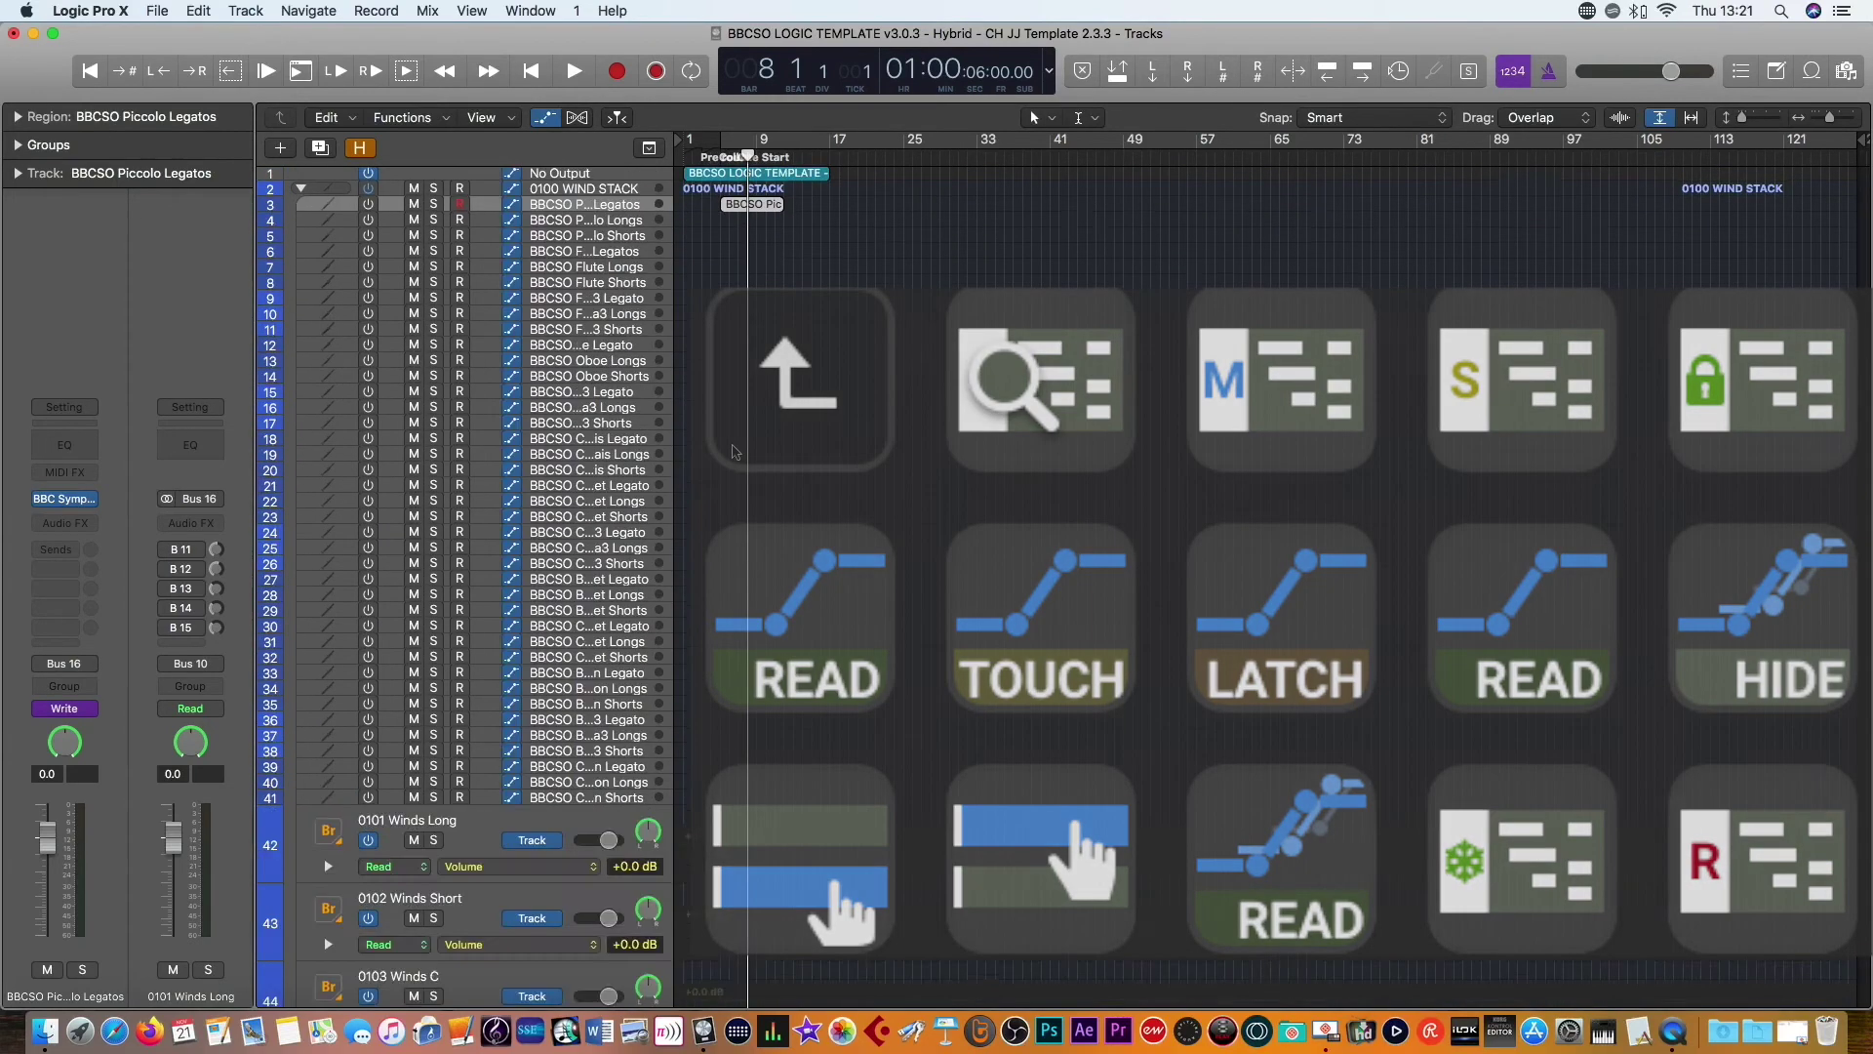
key(a)
key(Up)
key(a)
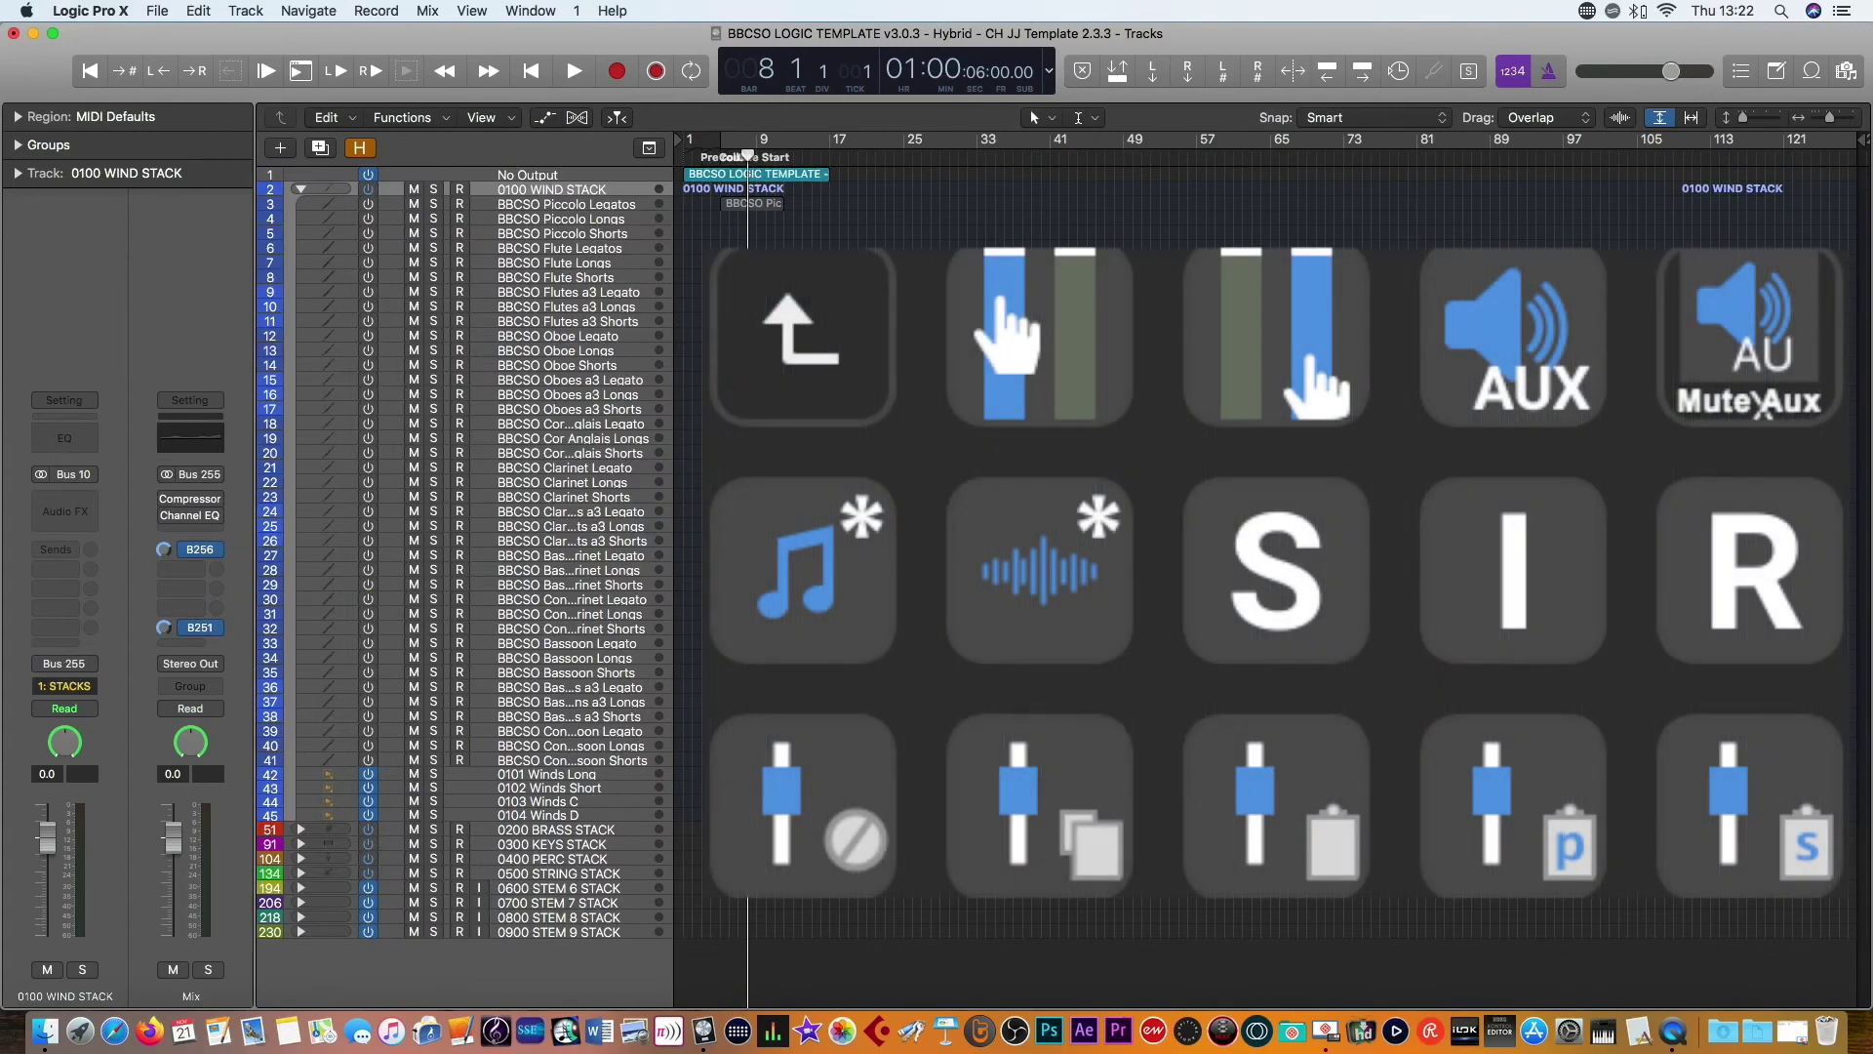